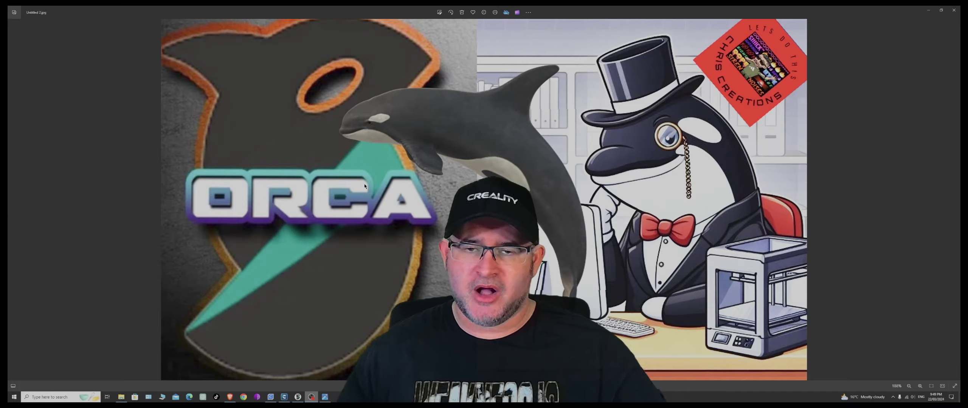
Step: Switch to OrcaSlicer and look through the available printer presets, keeping the Creality CR10-SE 0.4 nozzle preset
left_click(297, 397)
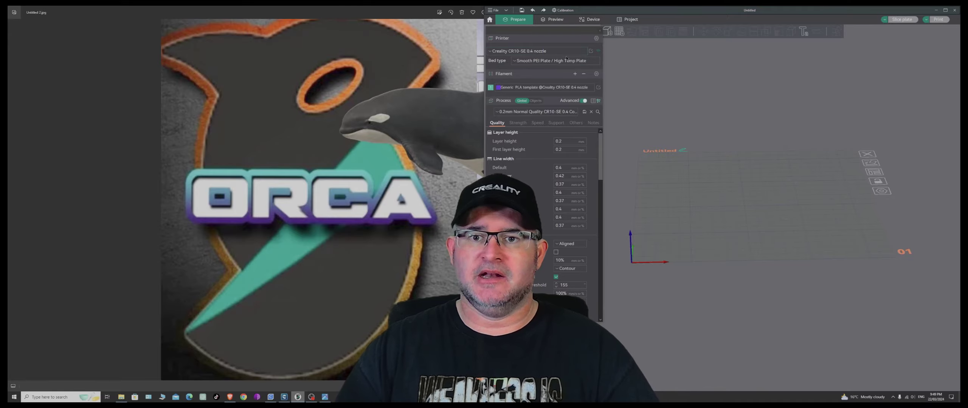
left_click(509, 52)
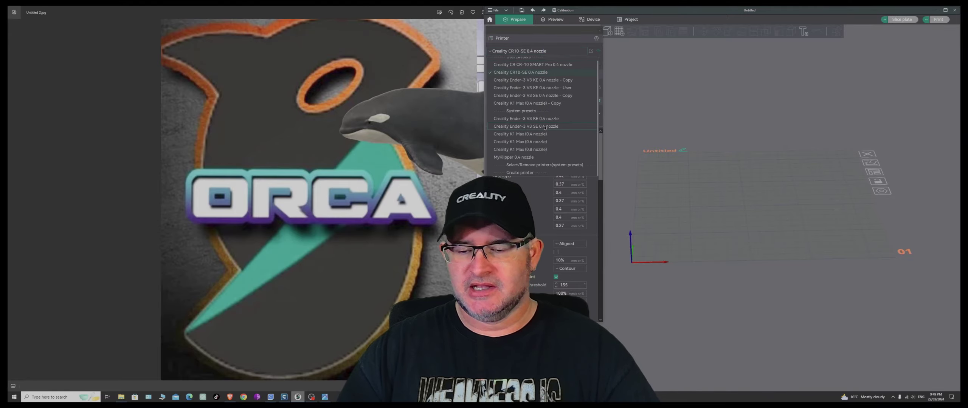
scroll(540, 125, "up", 1)
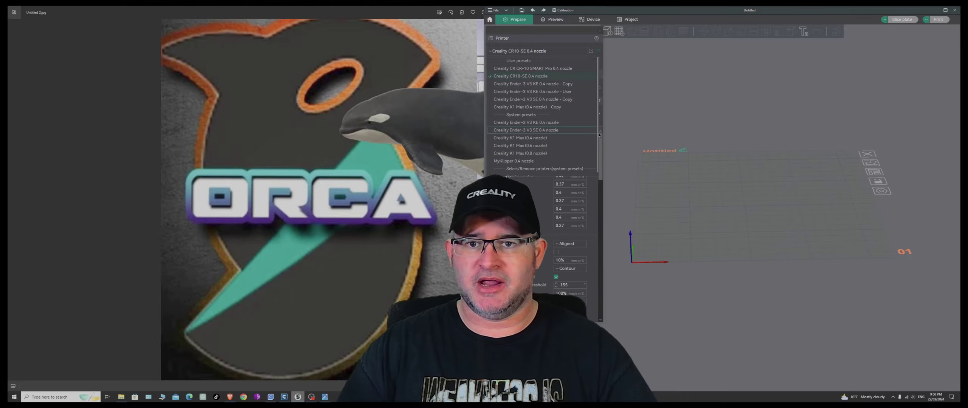
left_click(640, 70)
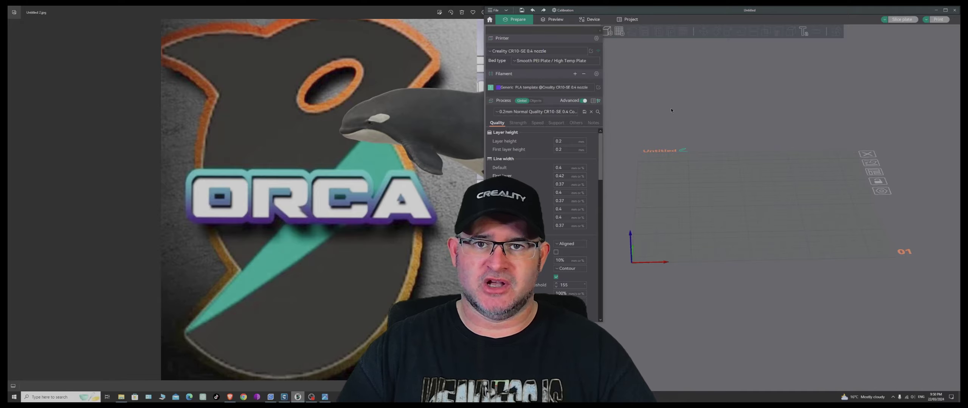
Step: Switch to Creality Print and open the printer manager on the G-code settings of the CR-10 SE 0.4 nozzle
left_click(284, 397)
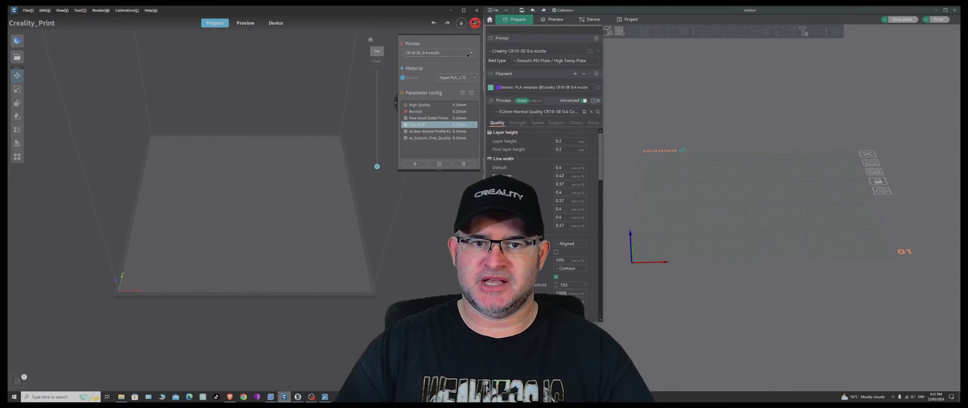
left_click(468, 53)
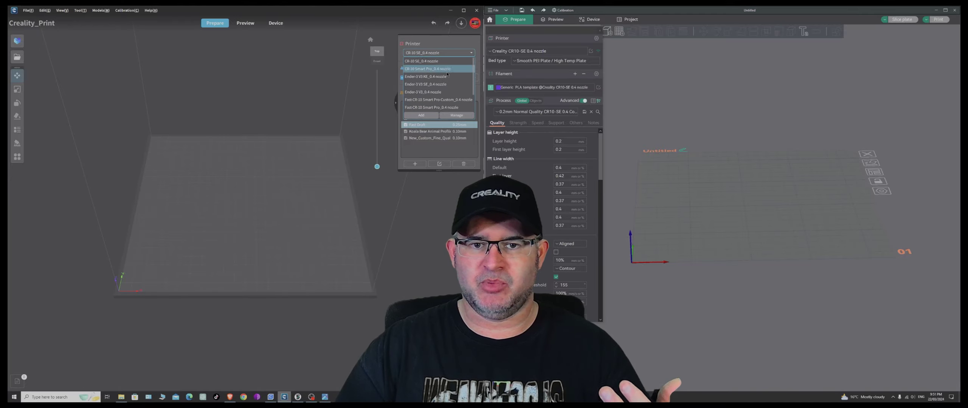
left_click(457, 115)
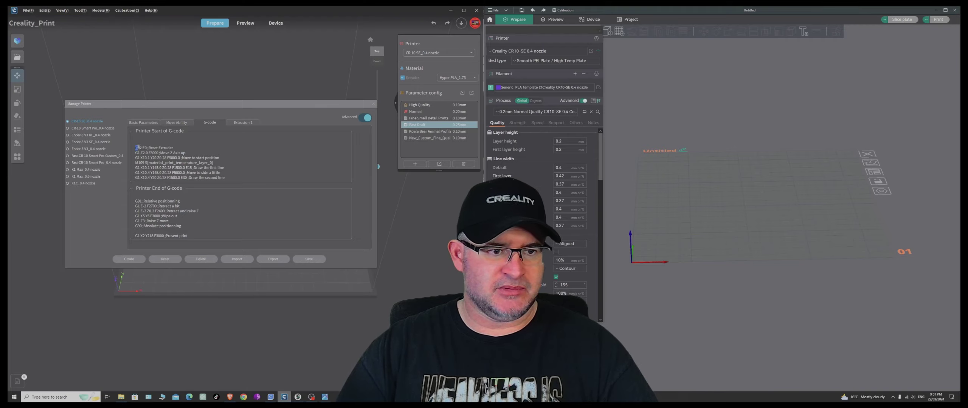
Step: Examine the CR-10 SE start G-code, from the feedrate and flowrate resets through homing to the purge lines
left_click_drag(139, 147, 241, 190)
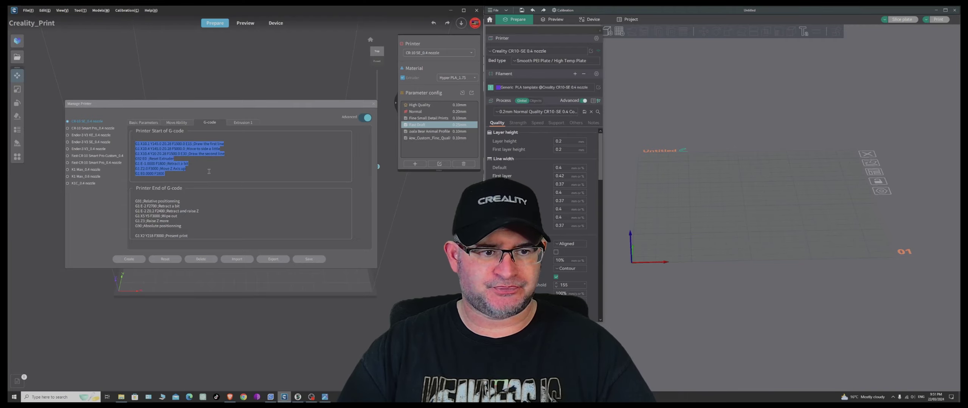
scroll(209, 171, "up", 5)
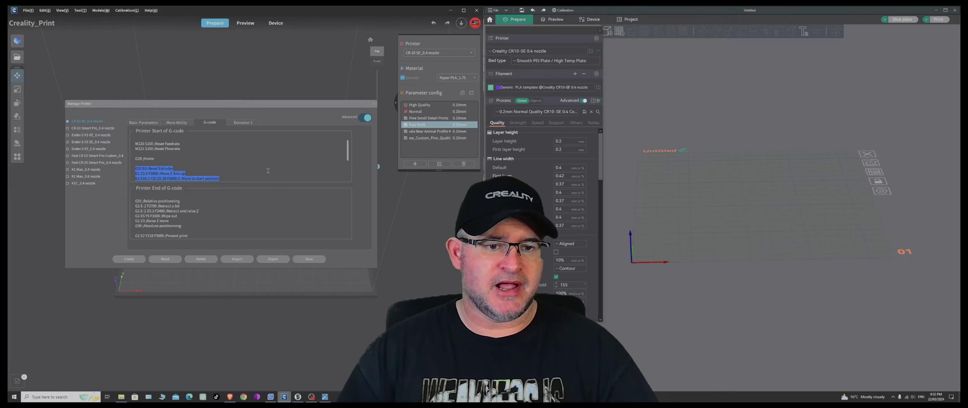
left_click(334, 153)
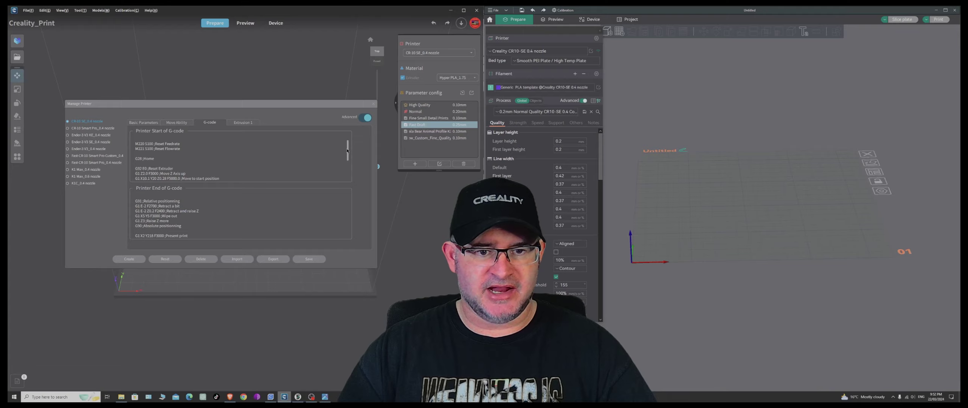
scroll(261, 150, "down", 3)
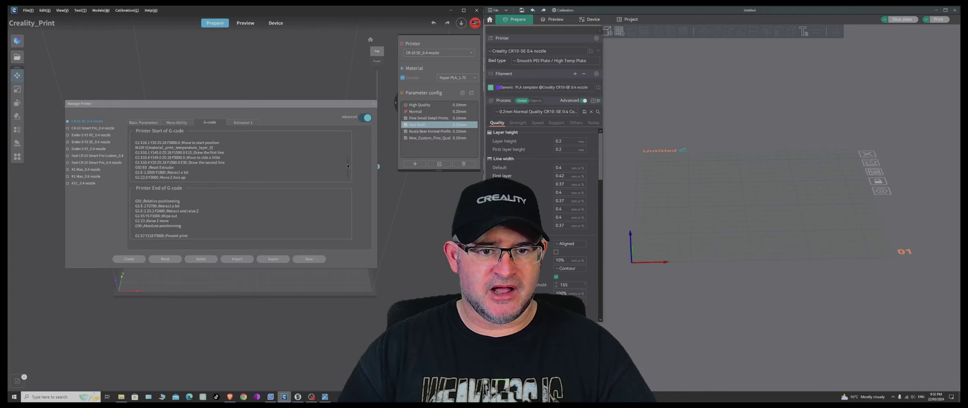
scroll(346, 162, "up", 1)
left_click_drag(347, 161, 347, 162)
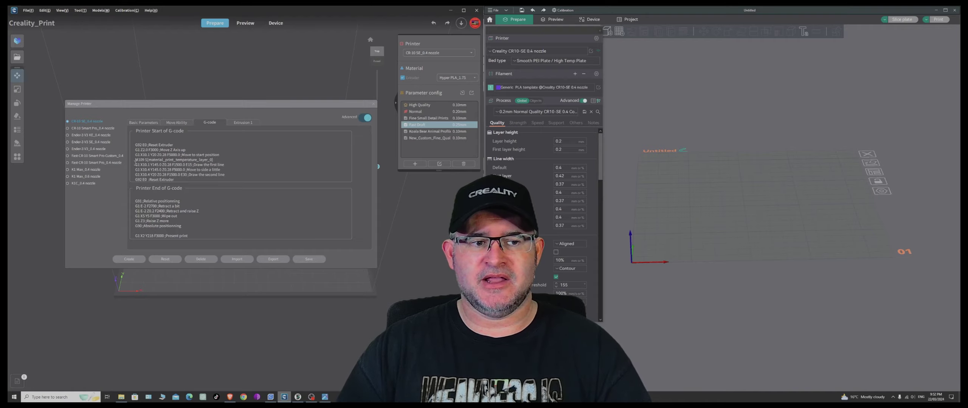
Step: Highlight the M109 S{material_print_temperature_layer_0} line in the start G-code and check the commands around it
left_click_drag(174, 160, 210, 160)
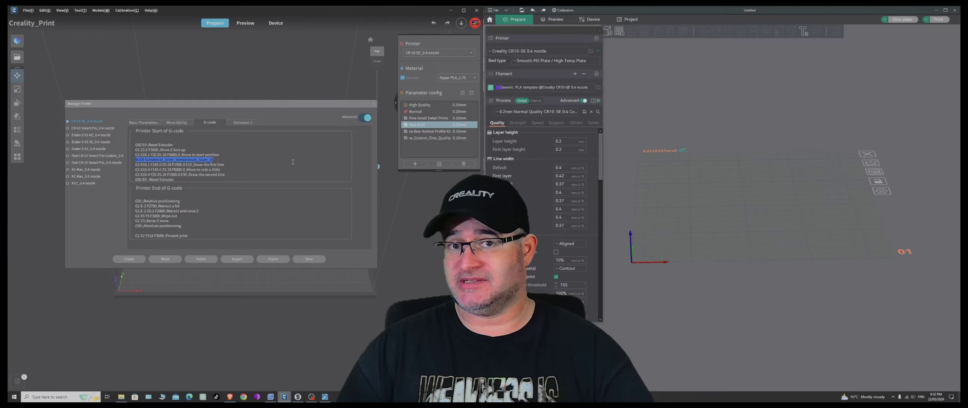
left_click(253, 161)
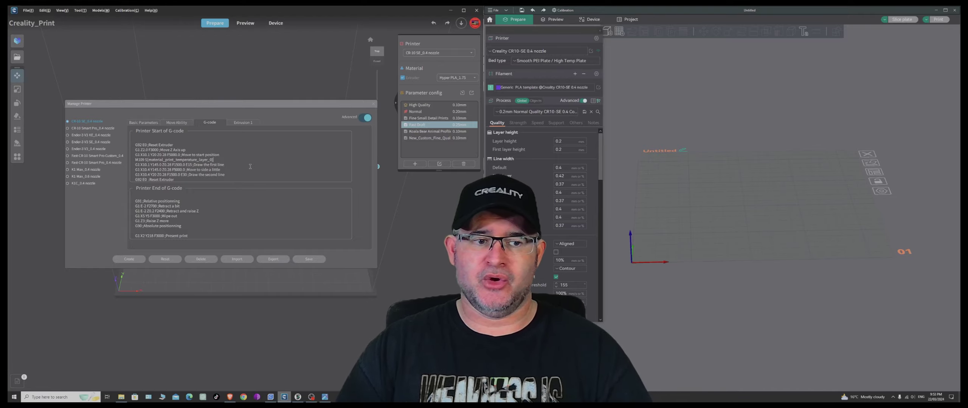
scroll(249, 167, "down", 2)
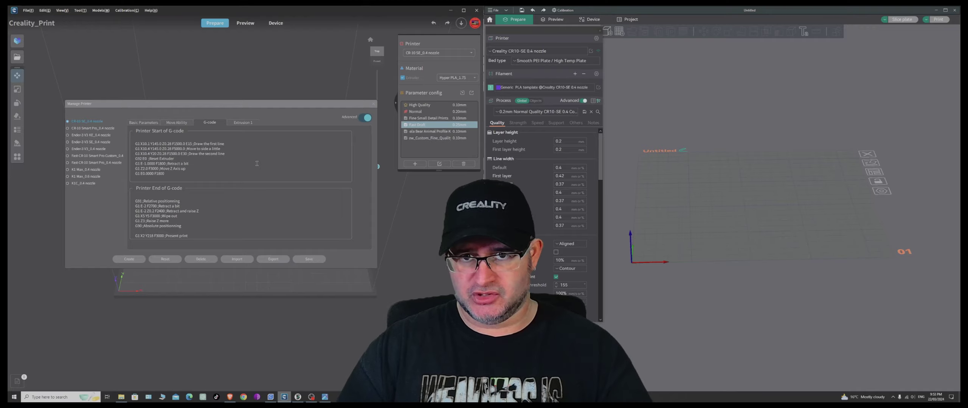
scroll(251, 163, "up", 2)
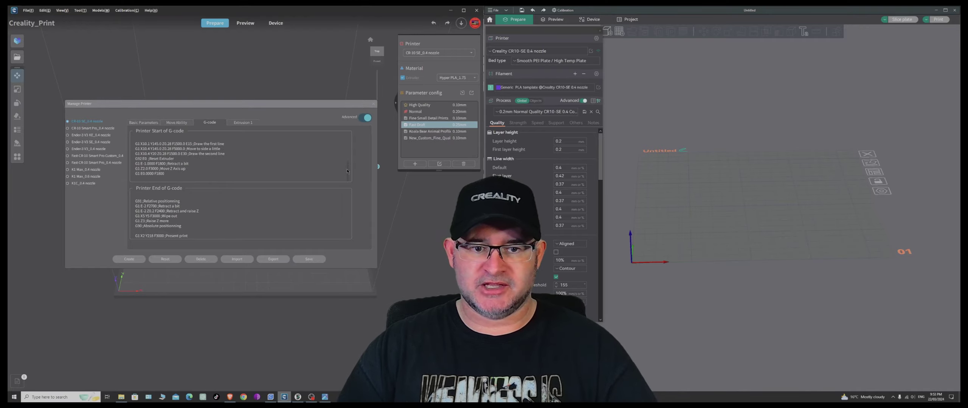
scroll(346, 162, "down", 1)
scroll(346, 162, "up", 1)
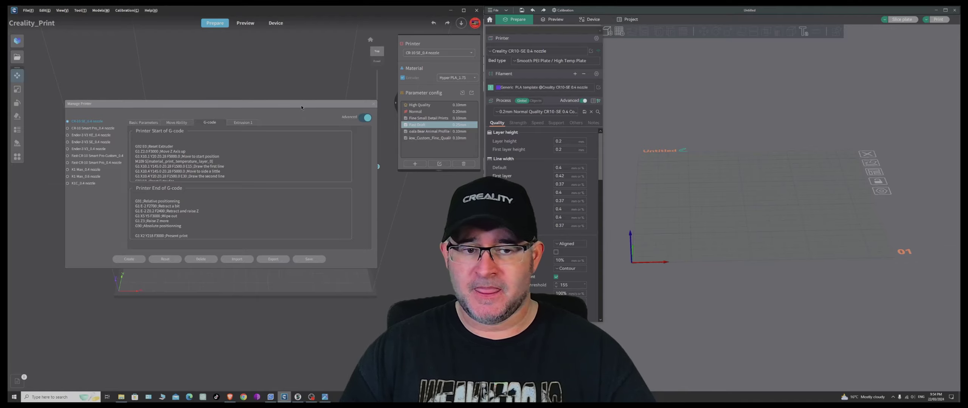
mouse_move(301, 105)
left_mouse_down()
mouse_move(300, 89)
mouse_move(298, 98)
left_mouse_up()
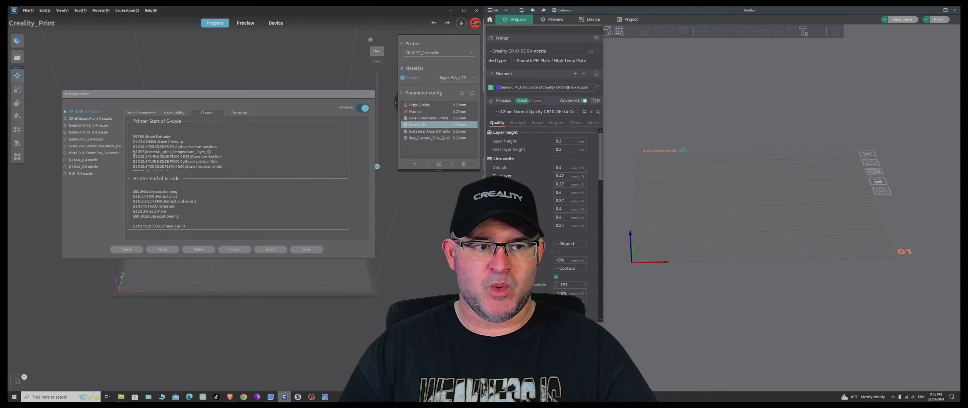
left_click_drag(133, 152, 200, 151)
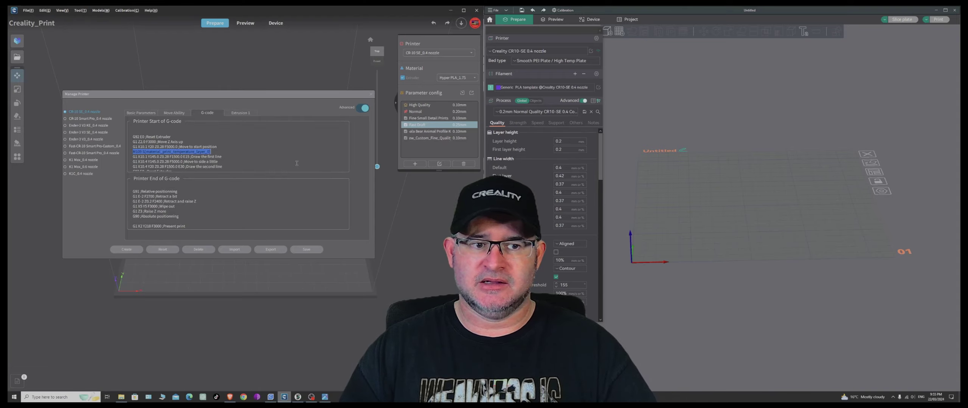
Step: Open OrcaSlicer's printer settings for the Creality CR10-SE 0.4 nozzle, enlarge the window and show its machine G-code
left_click(591, 52)
left_click_drag(734, 116, 731, 96)
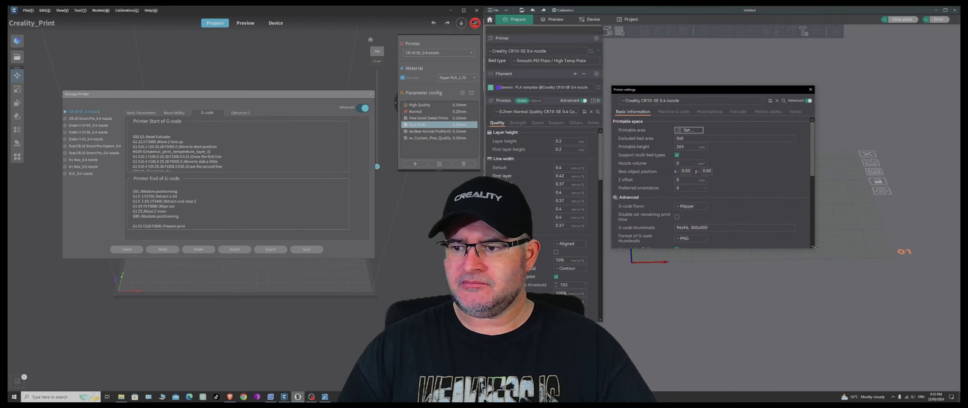
left_click_drag(814, 247, 845, 248)
left_click_drag(765, 246, 769, 293)
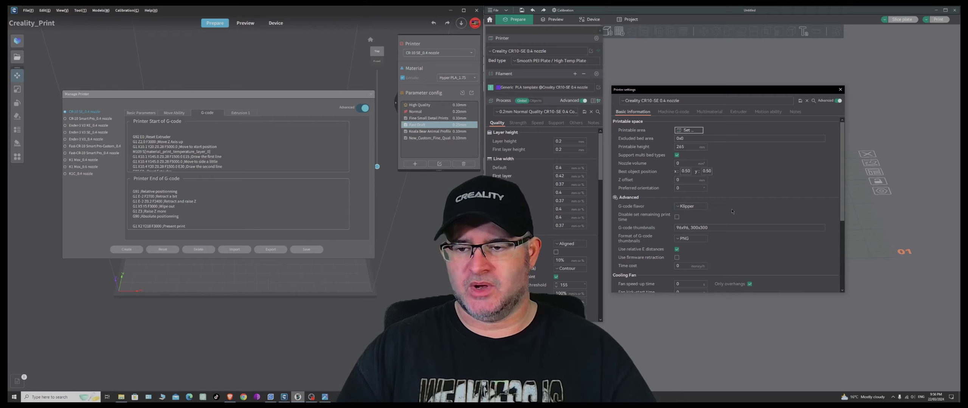
left_click(672, 112)
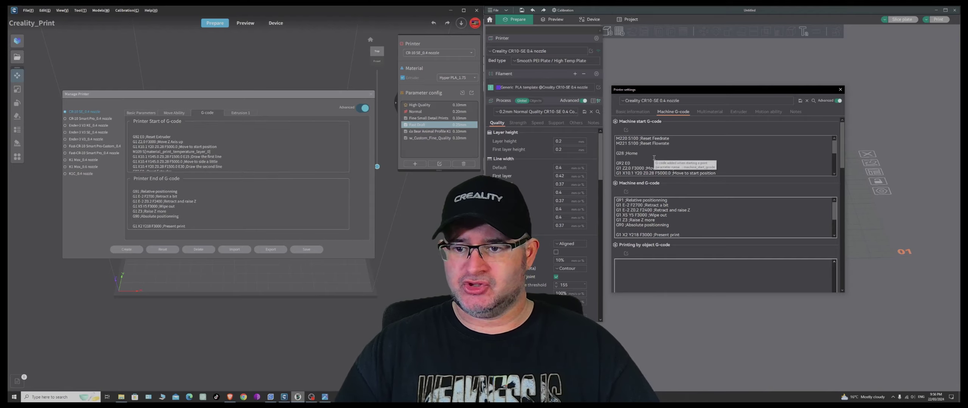
Step: Switch to Creality Print and select the entire start G-code of the CR-10 SE
left_click_drag(133, 136, 229, 180)
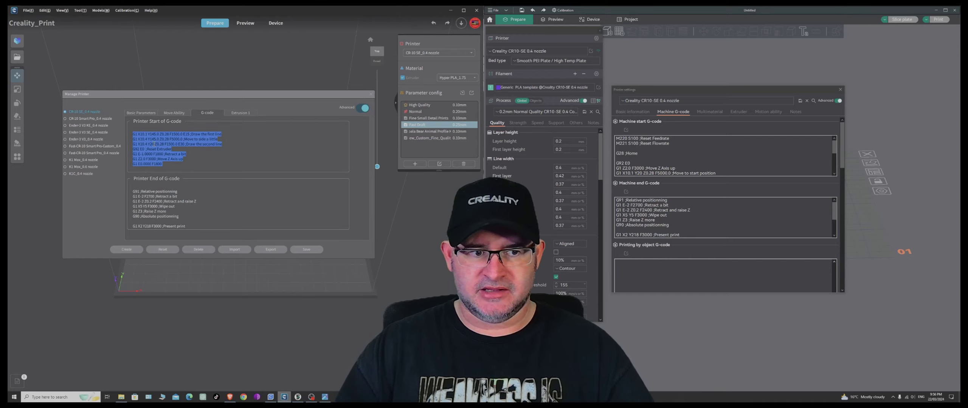
left_click(165, 167)
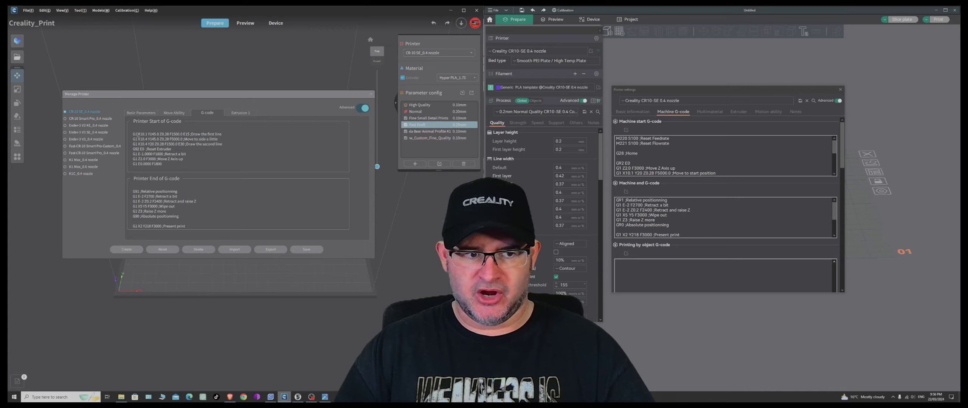
key("ctrl+a")
type("M220 S100 ;Reset Feedrate M221 S100 ;Reset Flowrate  G28 ;Home  G92 E0 ;Reset Extruder G1 Z2.0 F3000 ;Move Z Axis up G1 X10.1 Y20 Z0.28 F5000.0 ;Move to start position")
key("ctrl+a")
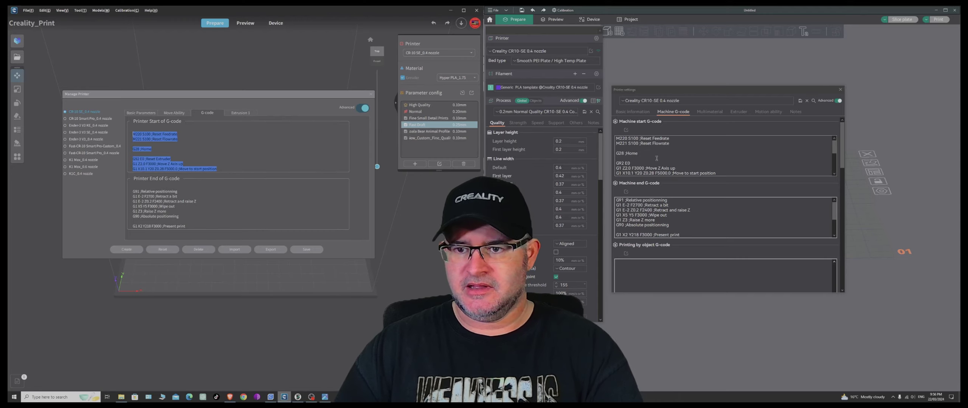
Step: Review the machine start G-code in OrcaSlicer from the feedrate reset to the final extrusion line
left_click(671, 145)
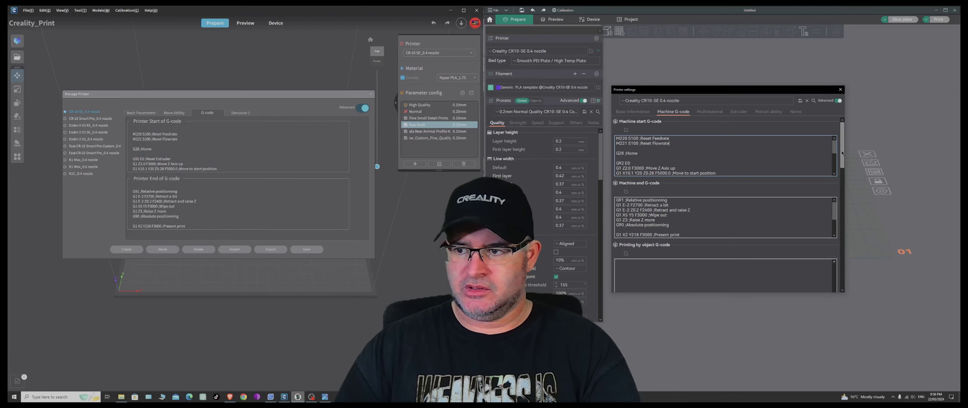
left_click_drag(835, 149, 834, 166)
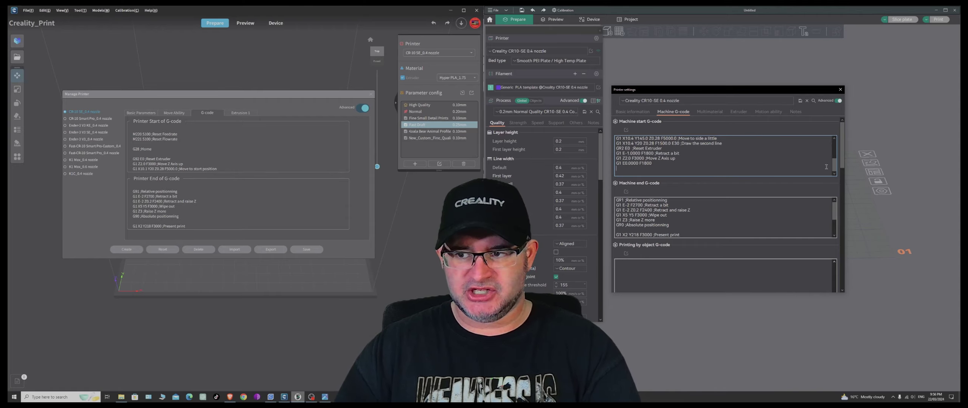
scroll(836, 162, "up", 1)
left_click_drag(835, 163, 836, 150)
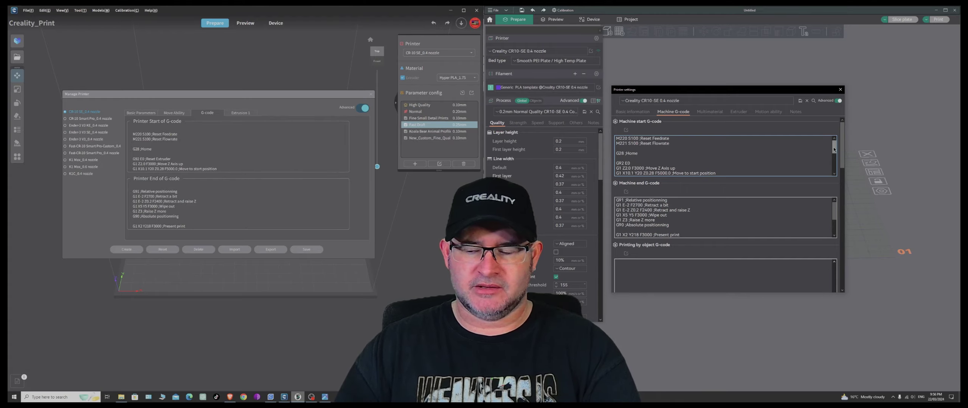
left_click_drag(834, 150, 835, 156)
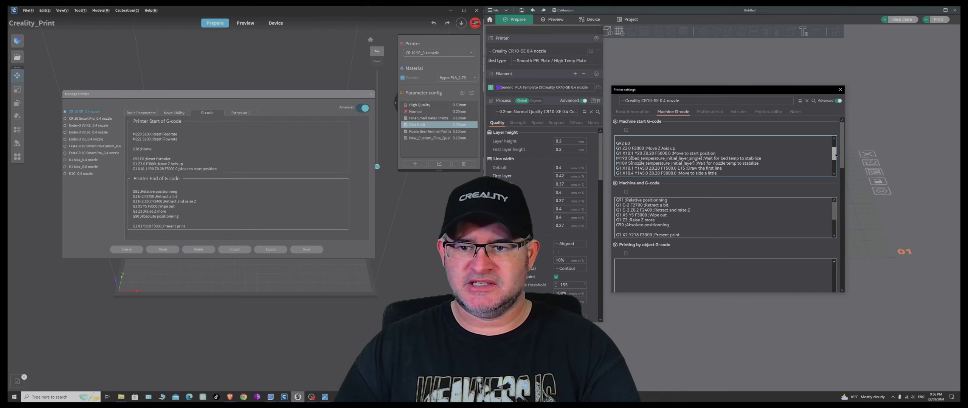
Step: Compare OrcaSlicer's M190 bed and M109 nozzle temperature wait lines with the M109 line in Creality Print's start G-code
left_click_drag(616, 159, 761, 162)
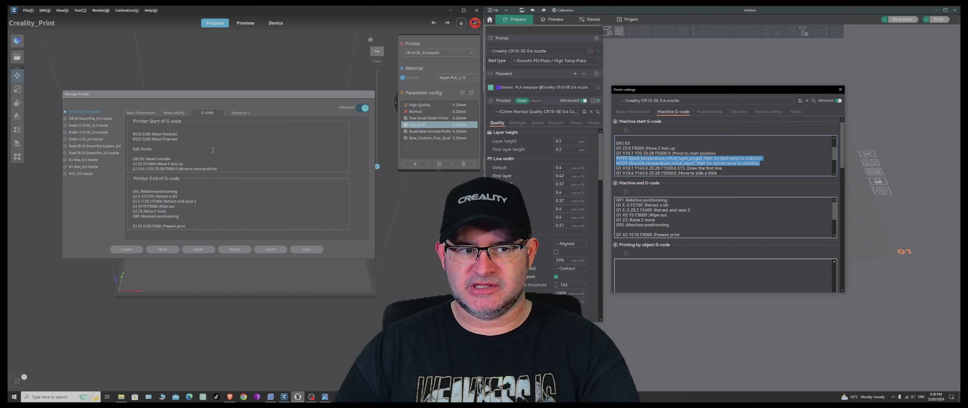
scroll(211, 150, "down", 3)
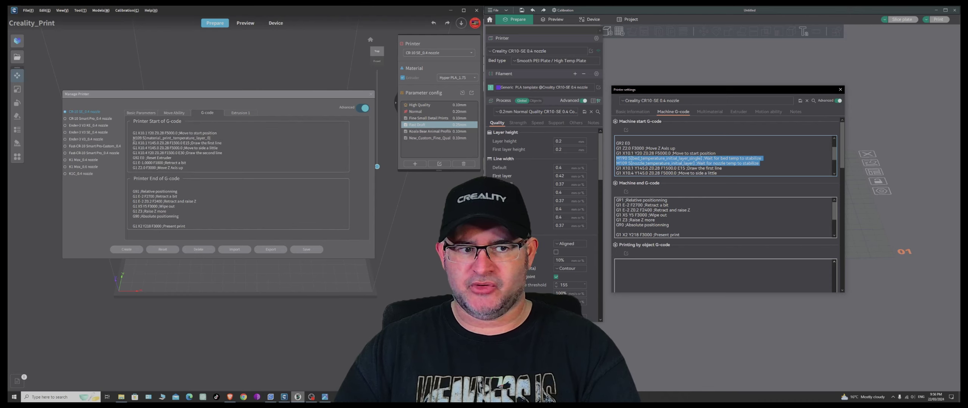
left_click_drag(132, 138, 213, 139)
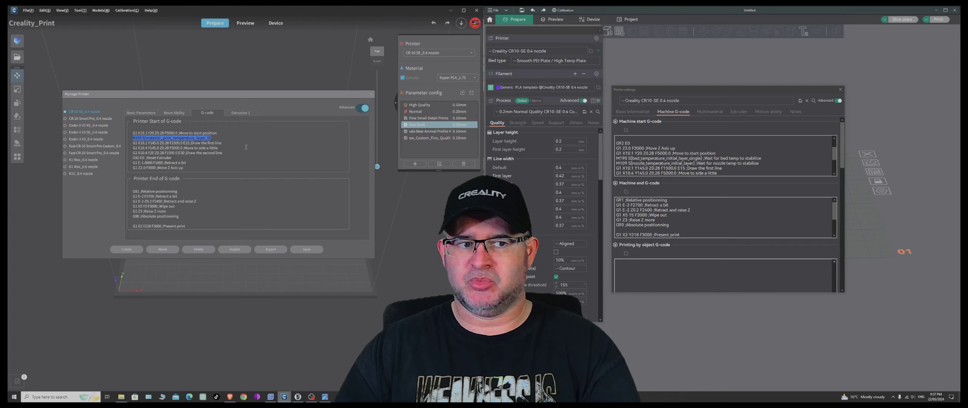
left_click(617, 159)
left_click_drag(618, 158, 761, 163)
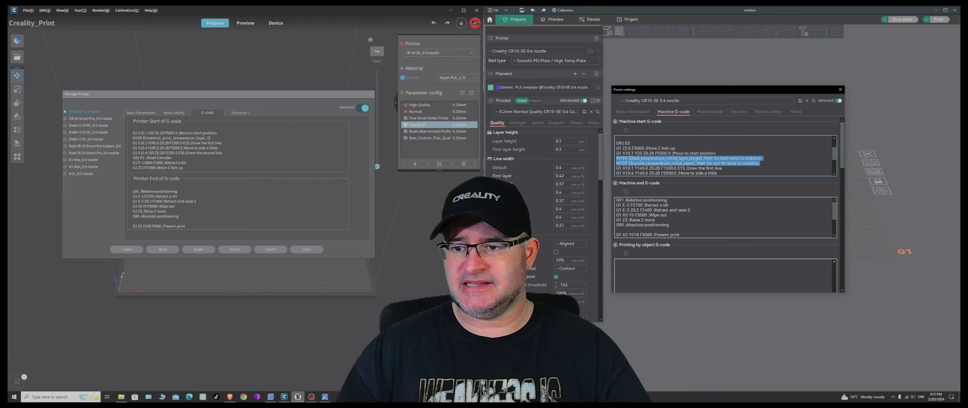
left_click(761, 163)
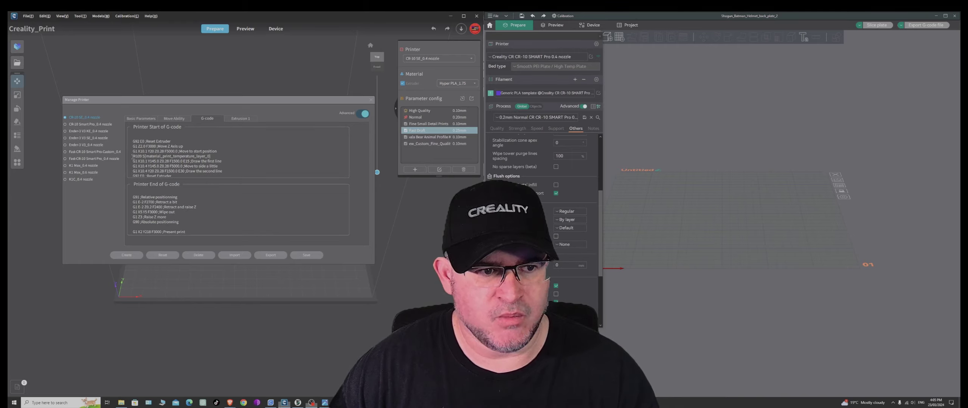
left_click_drag(133, 156, 213, 158)
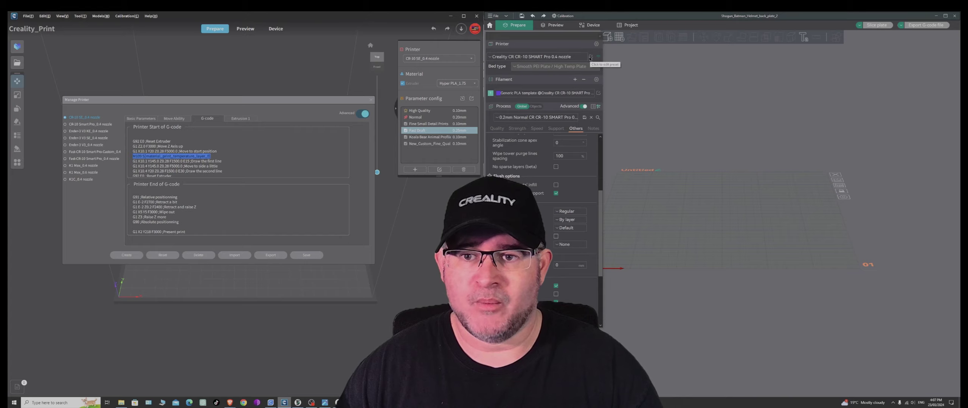
Step: In OrcaSlicer, open the CR-10 SMART Pro's machine start G-code and compare its M190 and M109 lines with Creality Print's M109 line
left_click(591, 57)
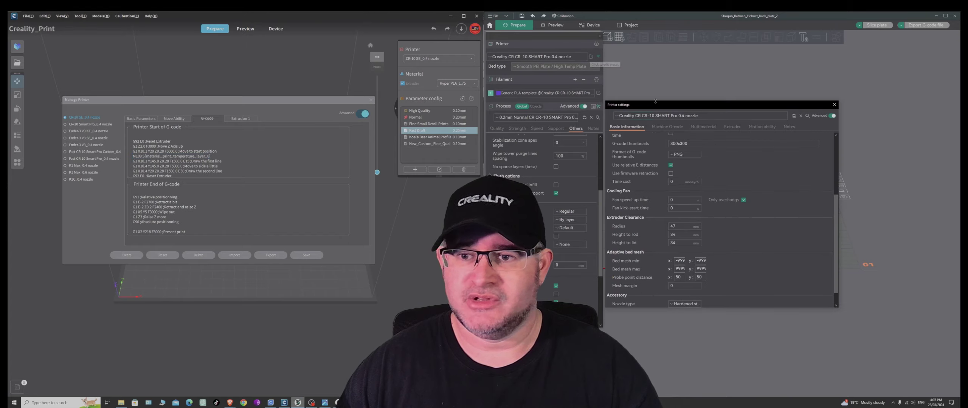
left_click(672, 127)
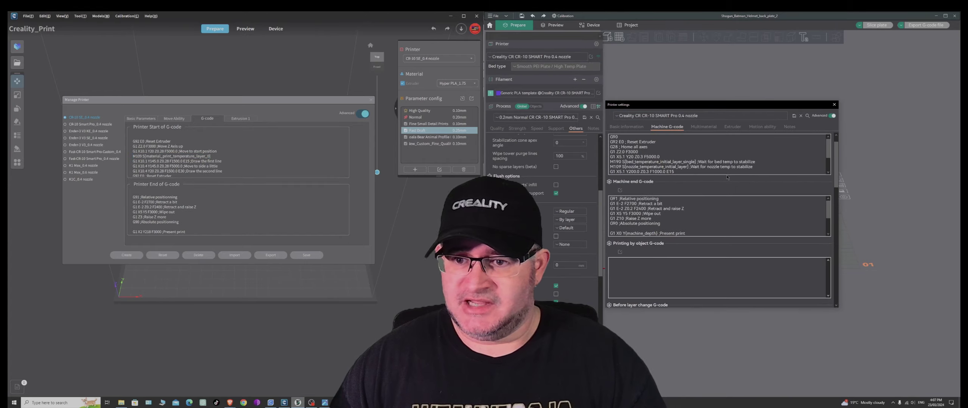
scroll(727, 178, "up", 1)
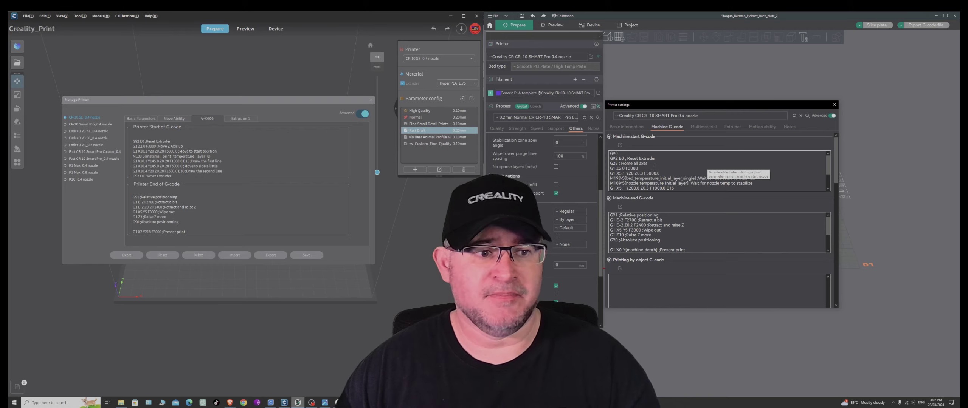
left_click(223, 152)
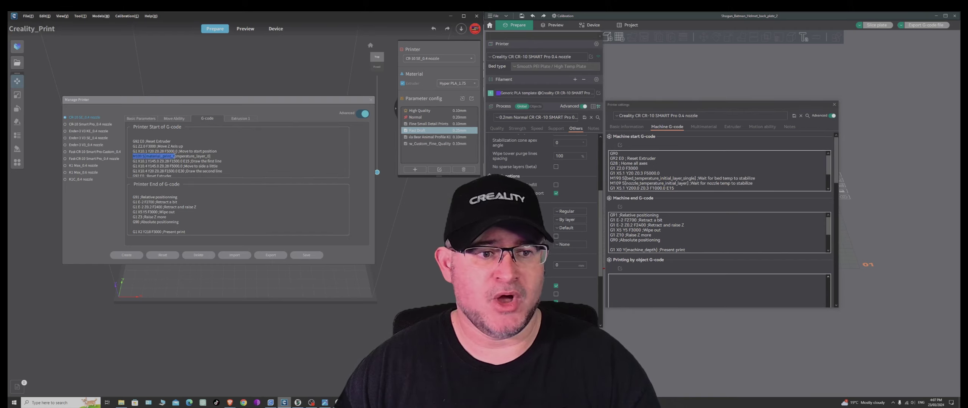
triple_click(224, 155)
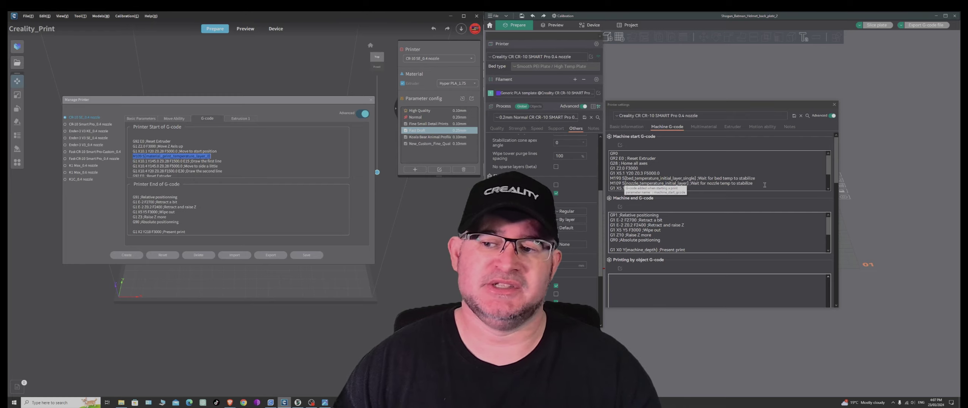
left_click(815, 177)
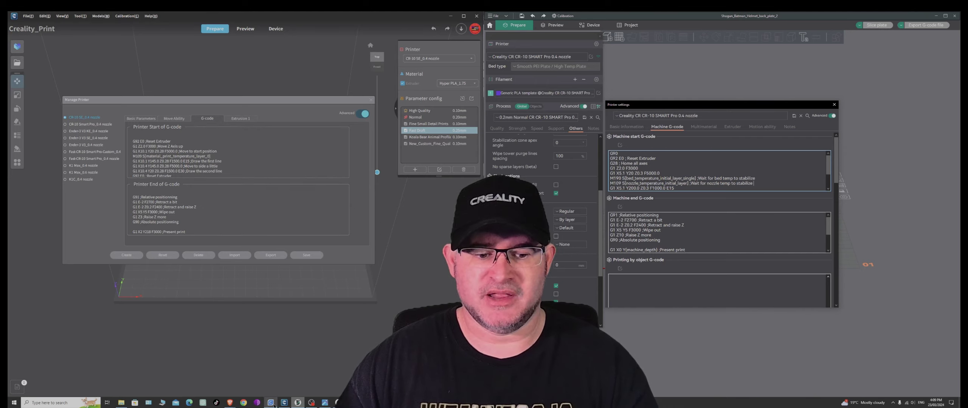
Step: Switch to UltiMaker Cura and make the Ender 3V3 KE the active printer
mouse_move(273, 405)
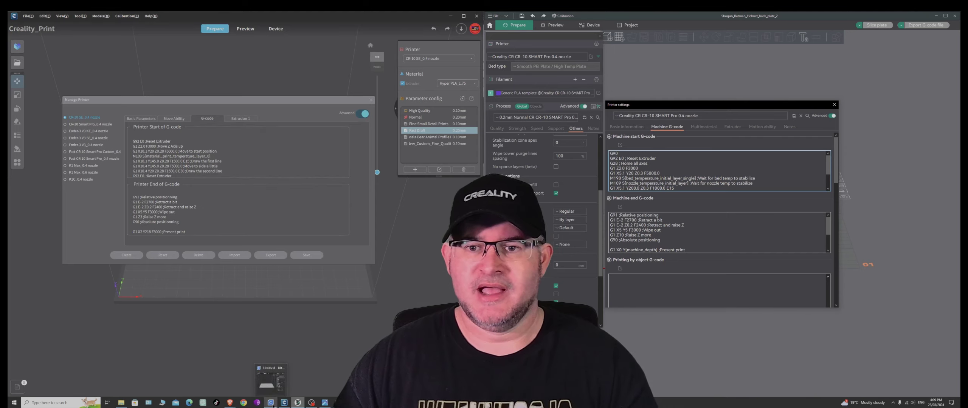
left_click(273, 404)
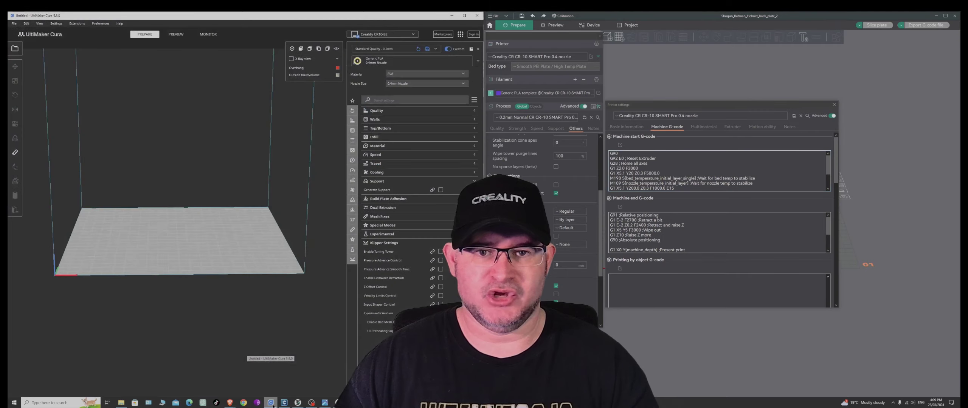
left_click(414, 36)
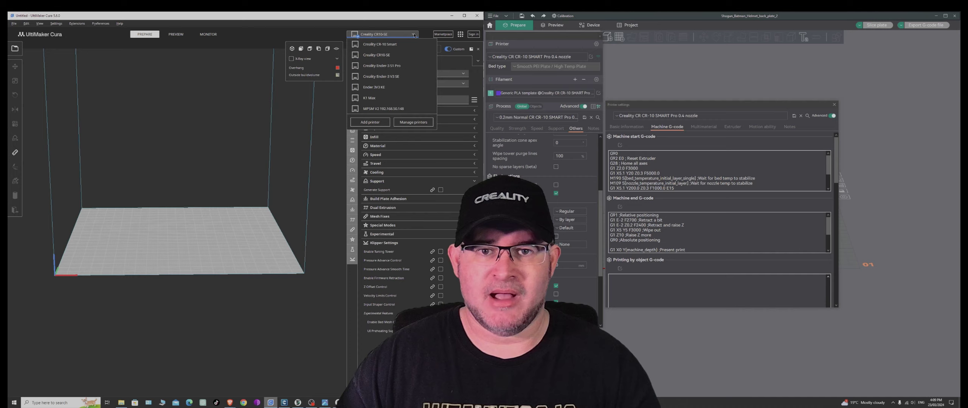
left_click(395, 87)
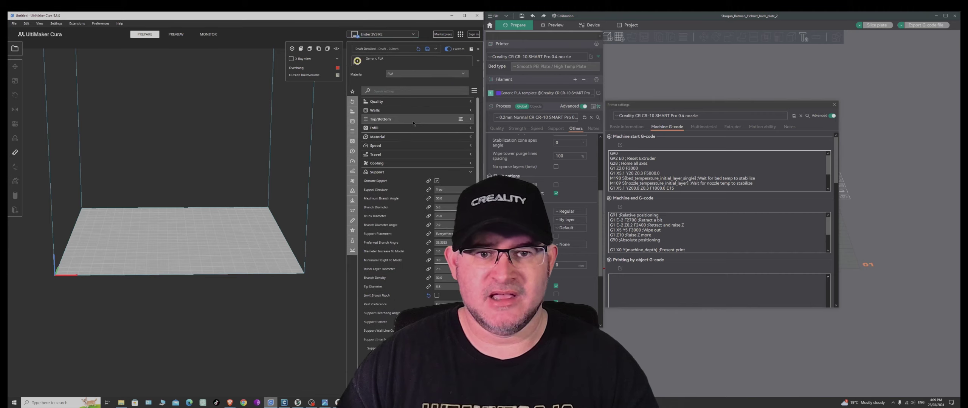
Step: Open Cura's machine settings for the Ender 3V3 KE and compare its start G-code's M190 and M109 lines with those in OrcaSlicer
left_click(382, 34)
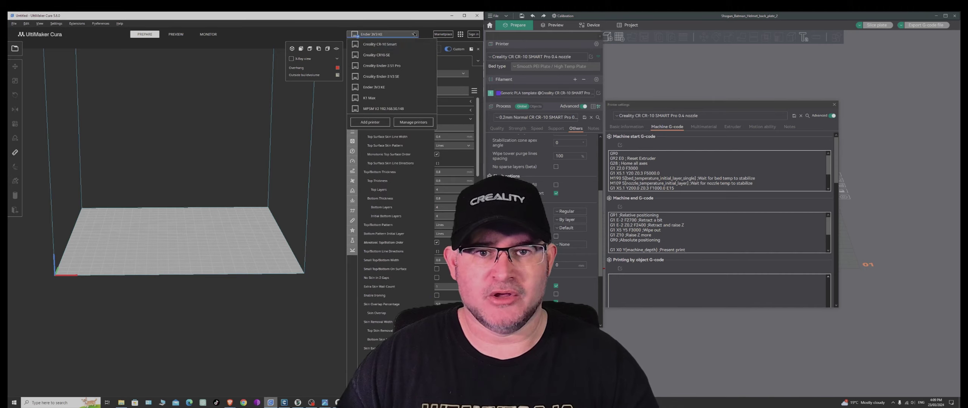
left_click(410, 123)
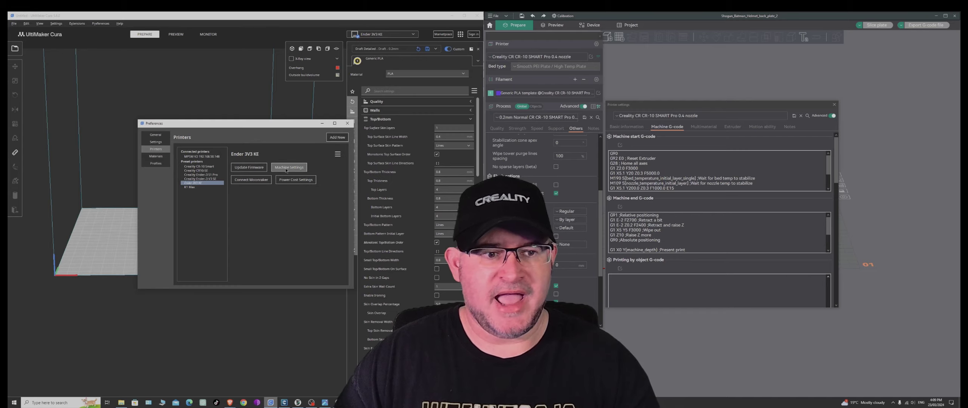
left_click(286, 168)
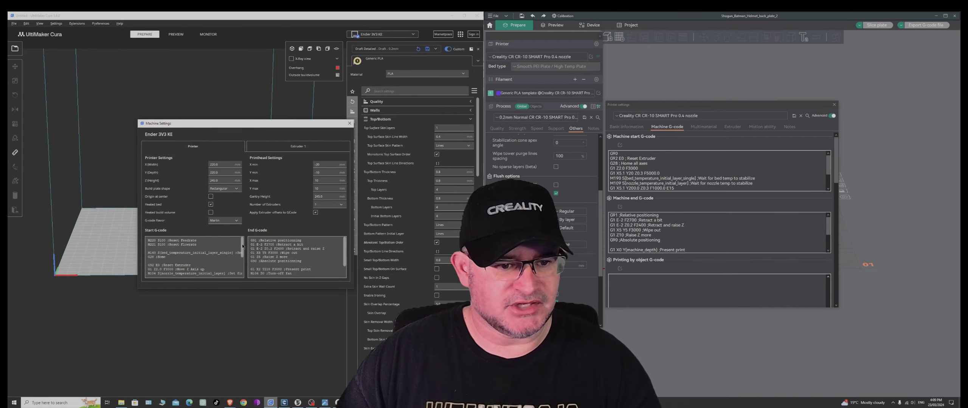
scroll(243, 247, "down", 2)
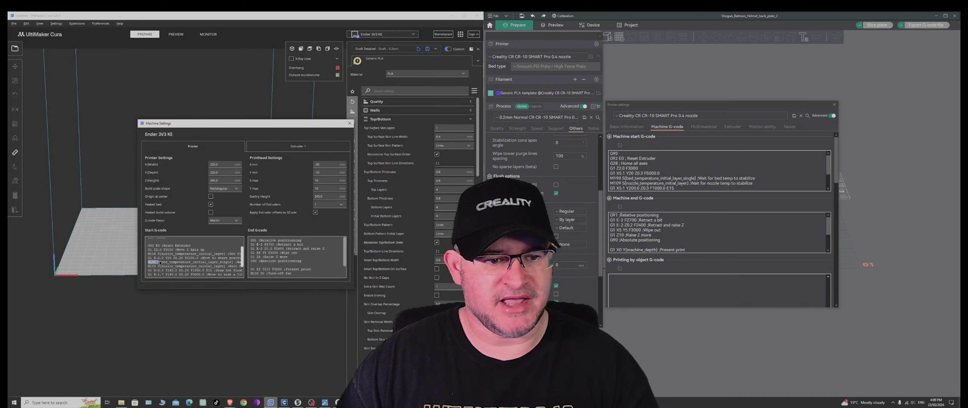
left_click_drag(160, 264, 237, 266)
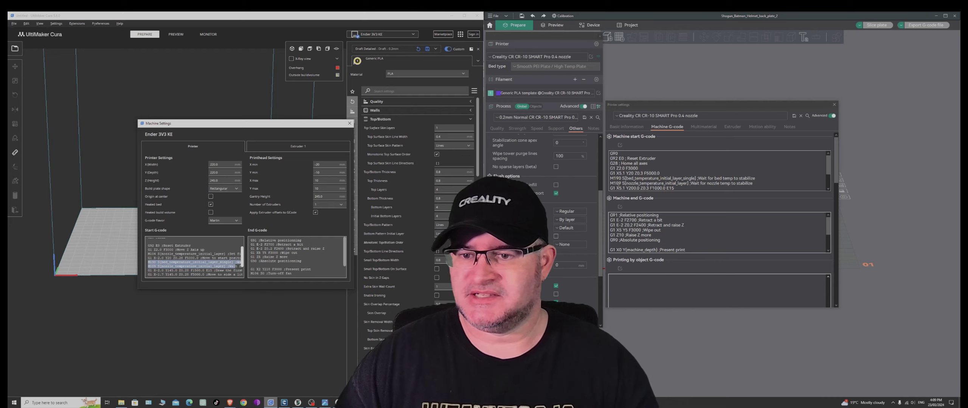
left_click_drag(611, 178, 758, 183)
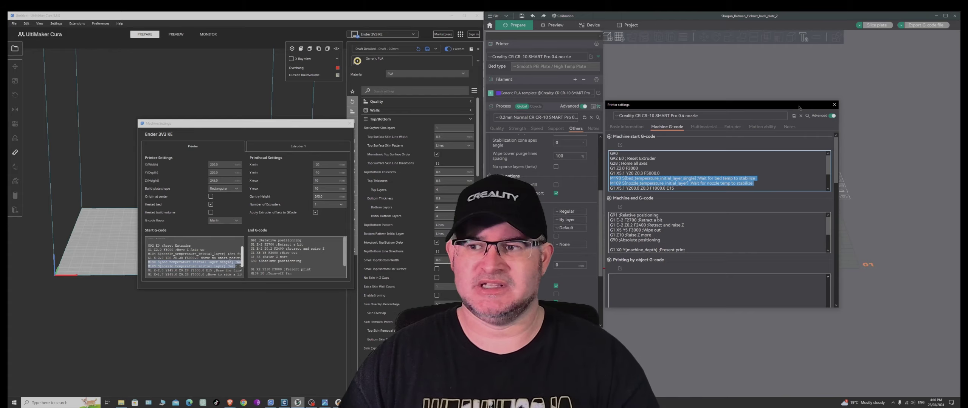
Step: Close OrcaSlicer's printer settings, then Cura's machine settings and preferences
left_click(834, 105)
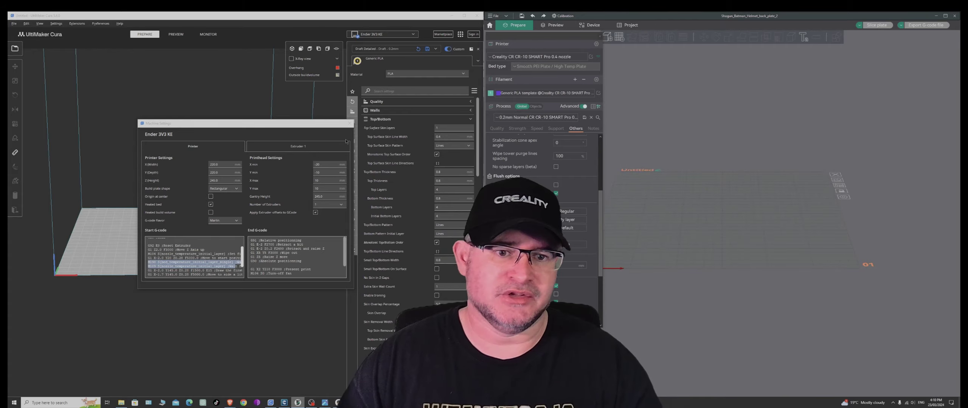
left_click_drag(320, 126, 282, 115)
left_click(312, 112)
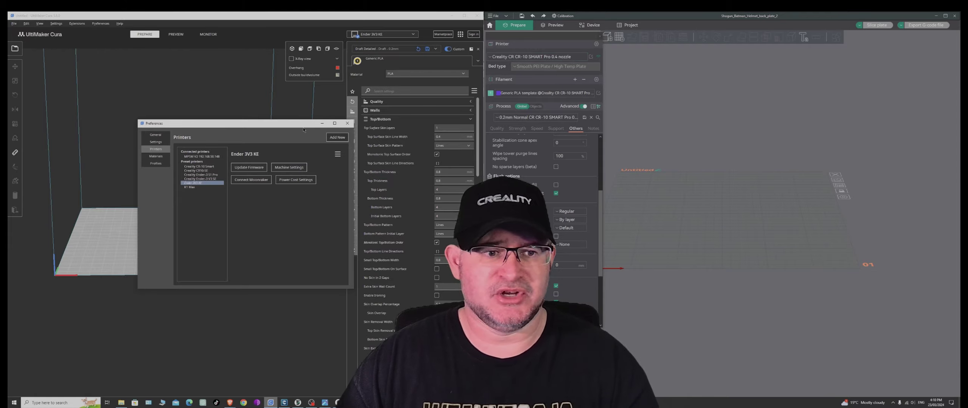
left_click(347, 123)
left_click(590, 57)
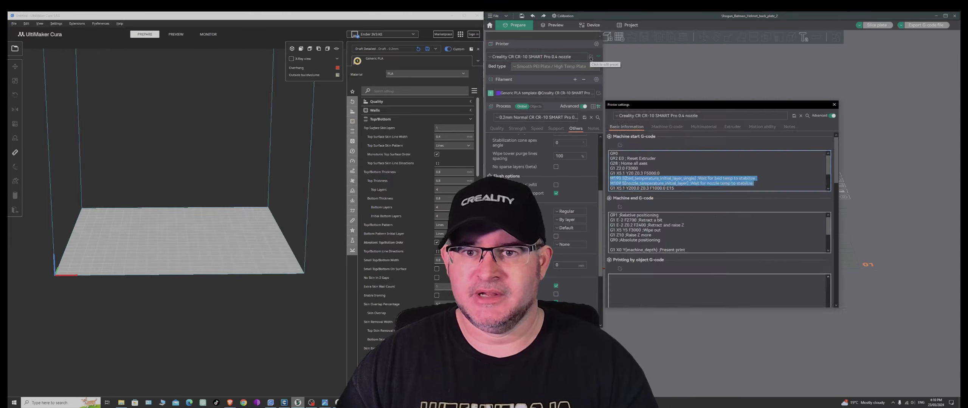
left_click(834, 105)
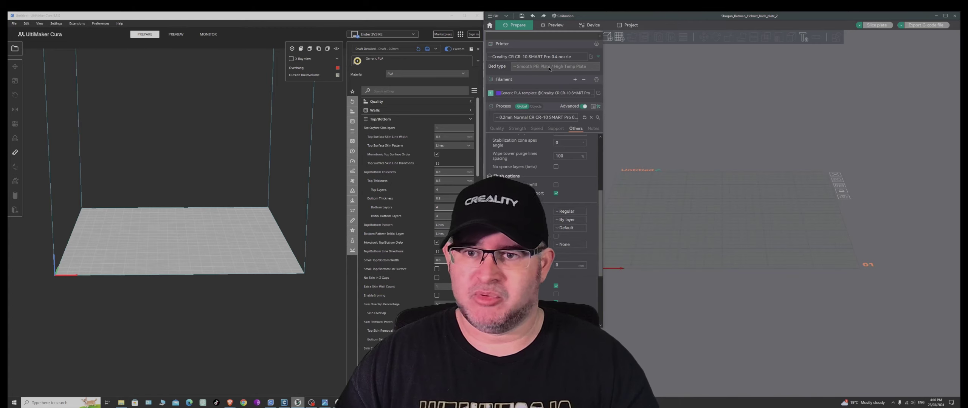
left_click(589, 57)
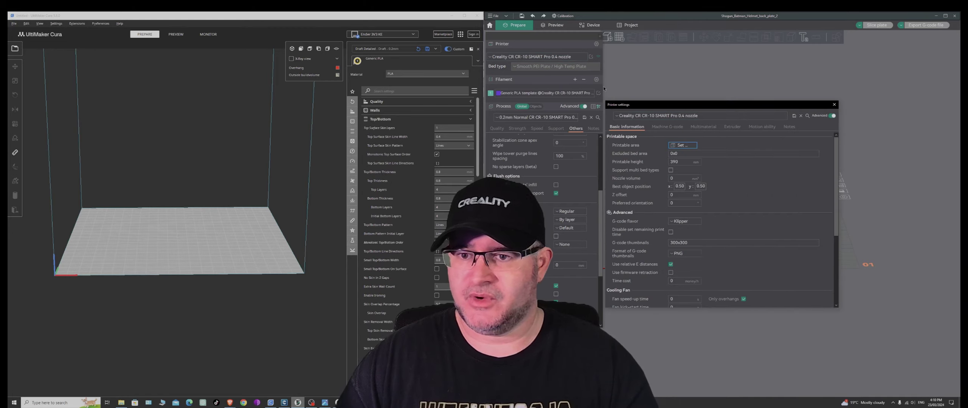
left_click(834, 106)
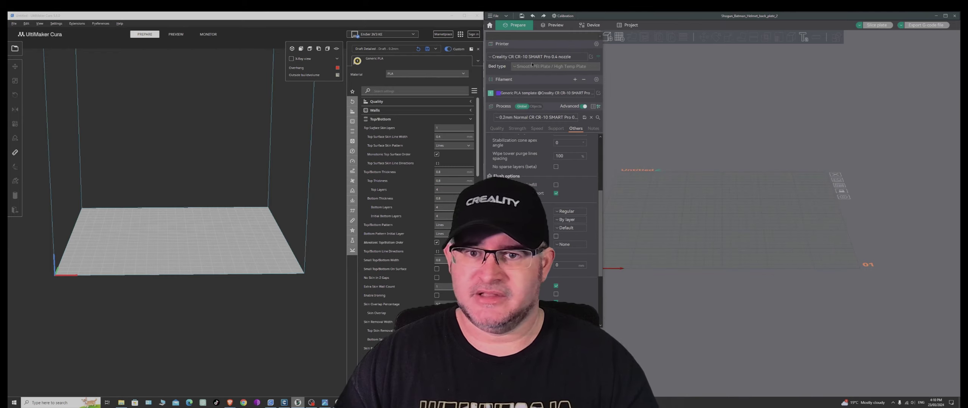
Step: In OrcaSlicer, delete the user printer preset "Creality Ender-3 V3 KE 0.4 nozzle - Copy" and close the printer settings
left_click(532, 58)
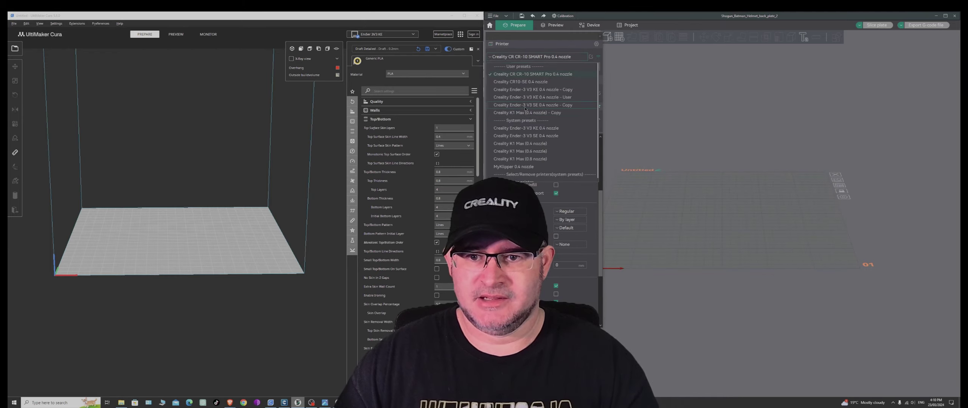
left_click(539, 90)
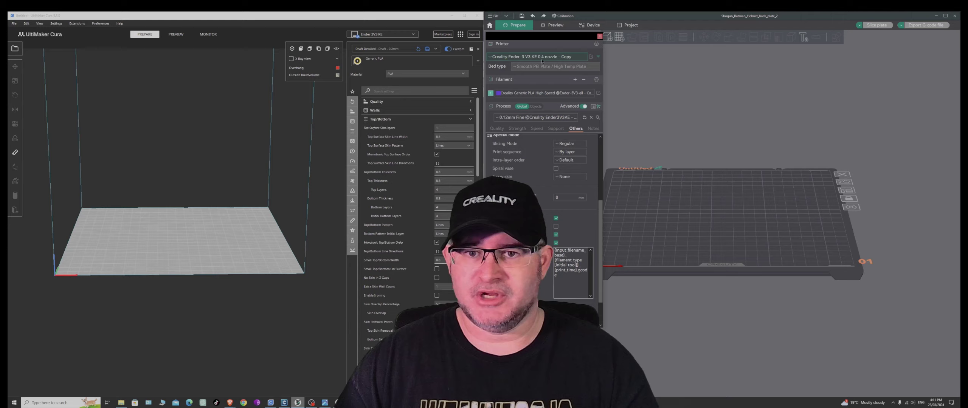
left_click(591, 56)
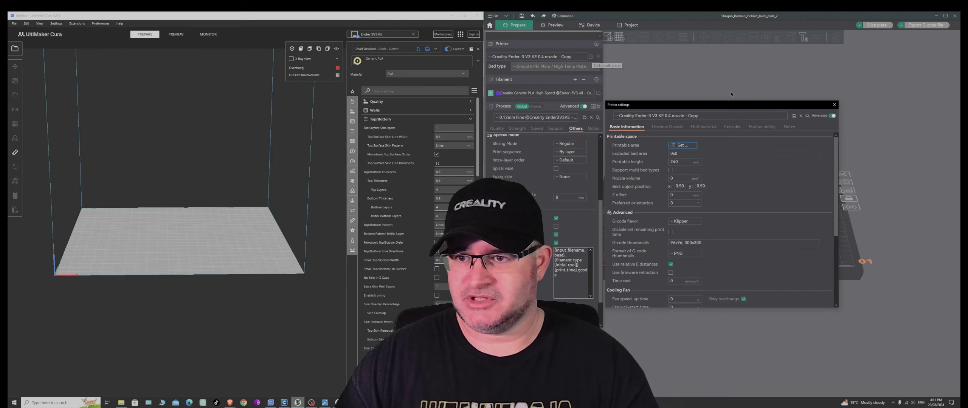
left_click(801, 115)
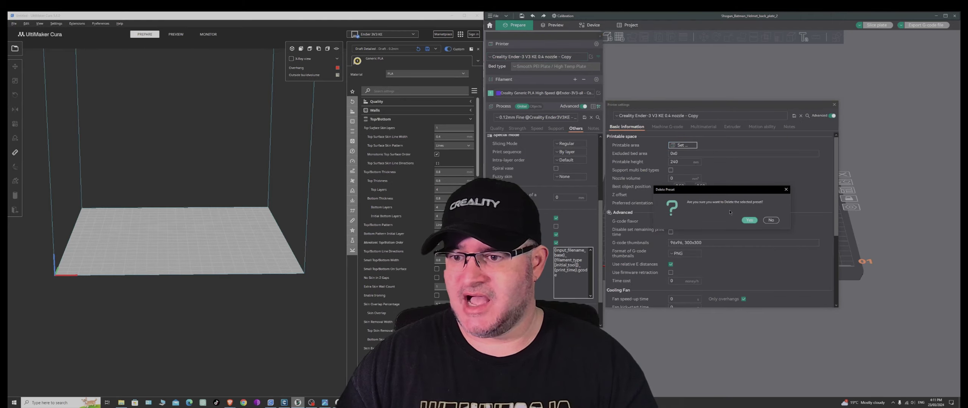
left_click(750, 221)
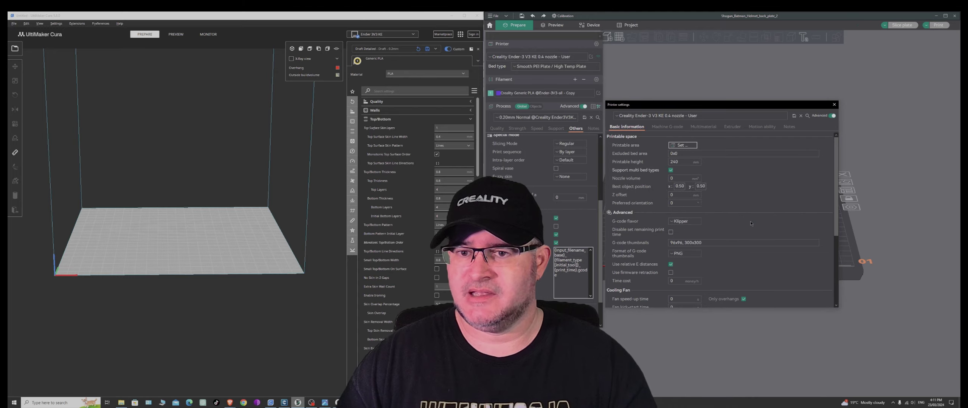
left_click(834, 107)
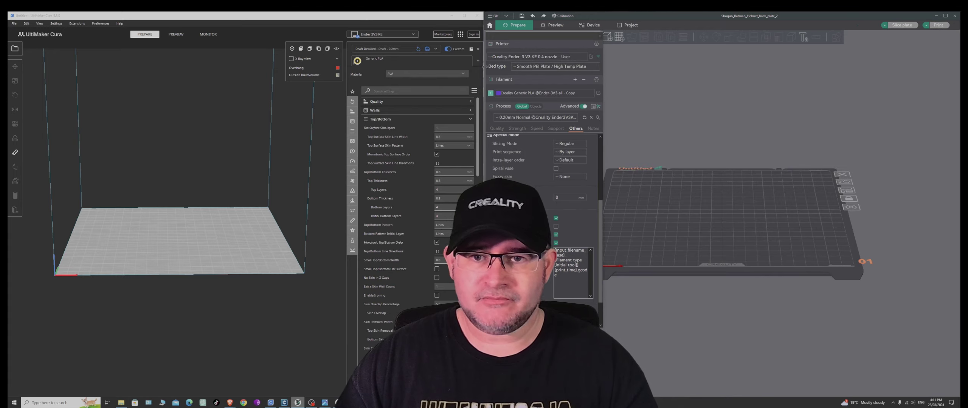
left_click(534, 56)
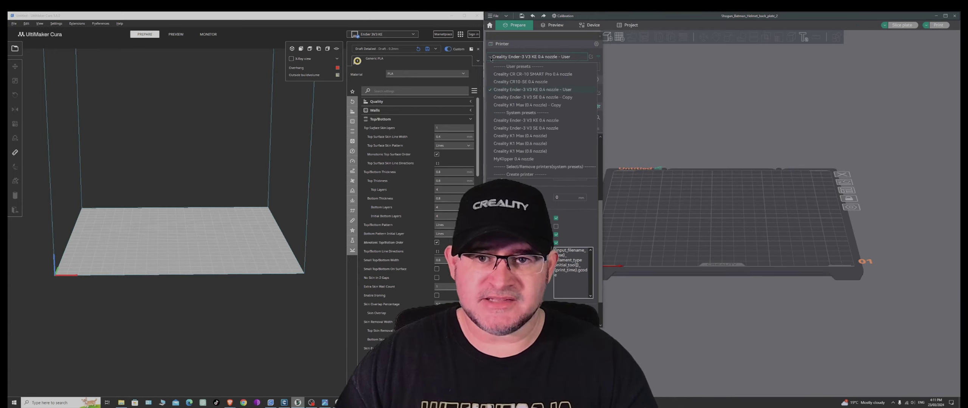
left_click(540, 89)
left_click(552, 44)
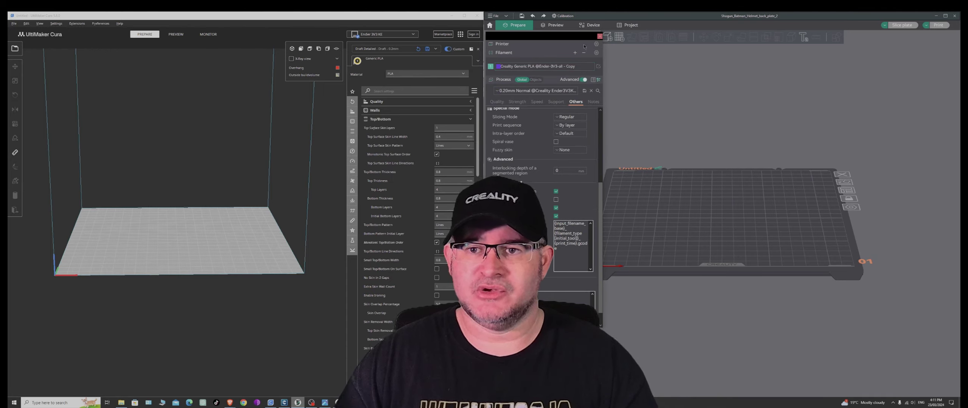
Step: Browse the system printer selection list by brand down to the Creality models and close it without selecting any
left_click(597, 44)
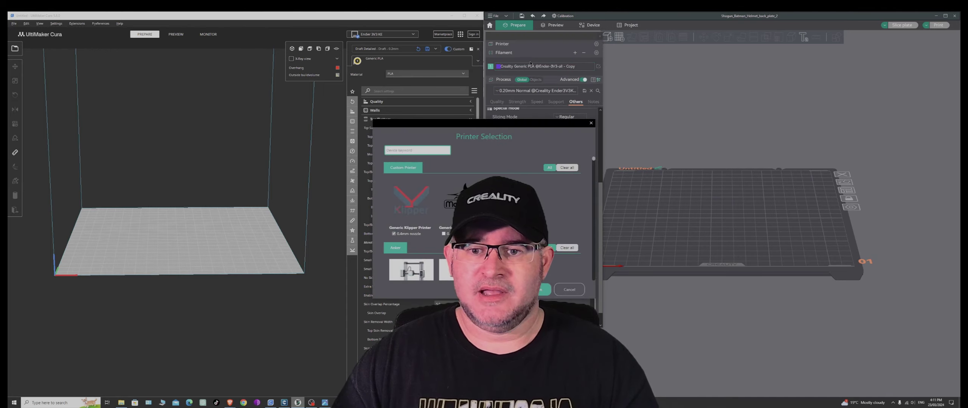
scroll(537, 197, "down", 6)
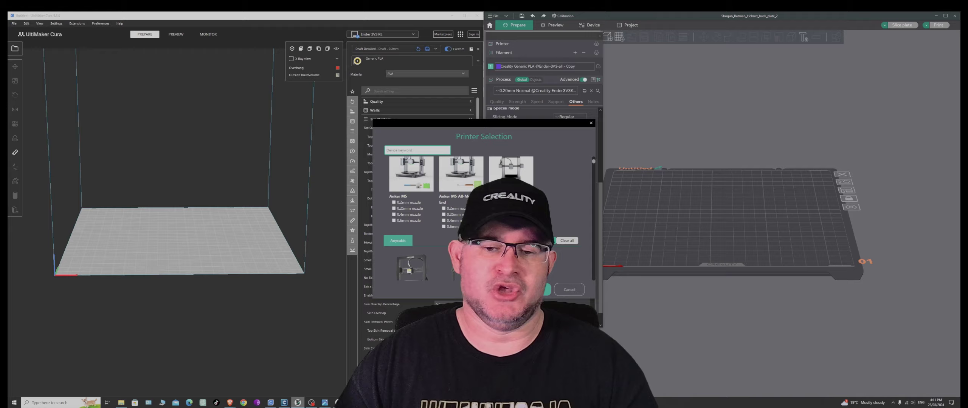
scroll(551, 210, "down", 5)
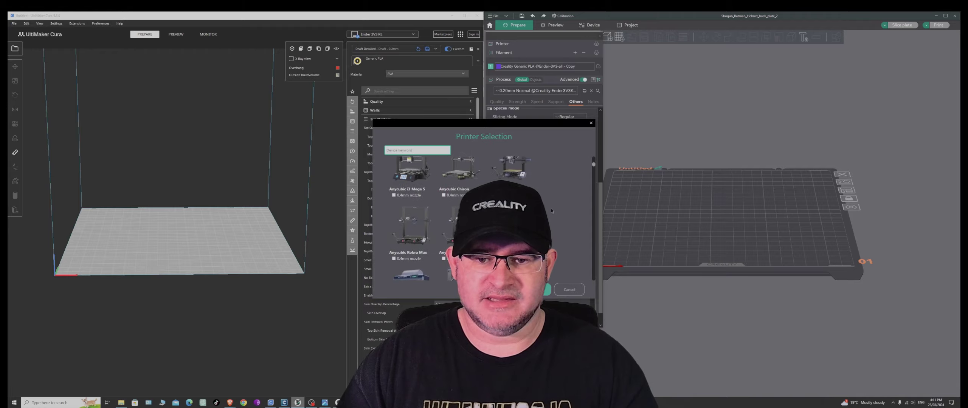
scroll(552, 210, "down", 4)
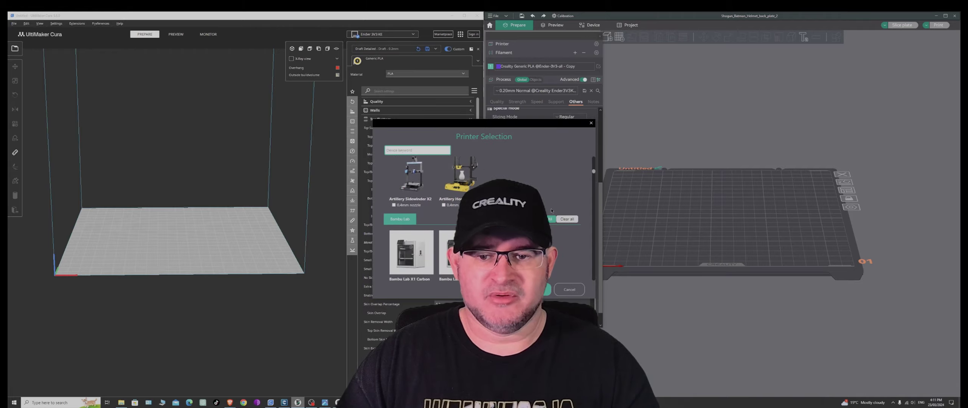
scroll(554, 227, "down", 1)
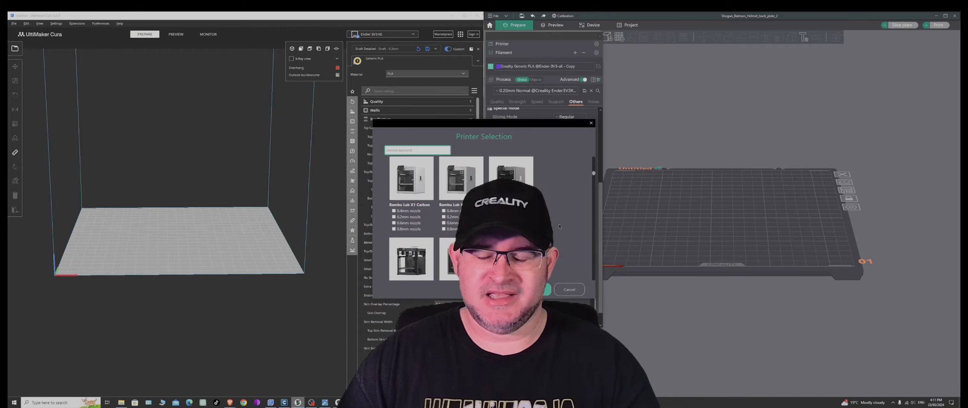
scroll(554, 225, "down", 2)
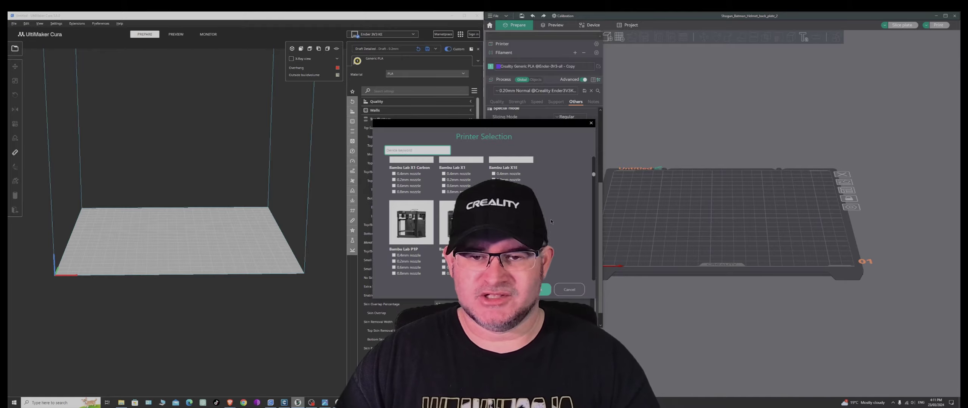
scroll(551, 223, "down", 5)
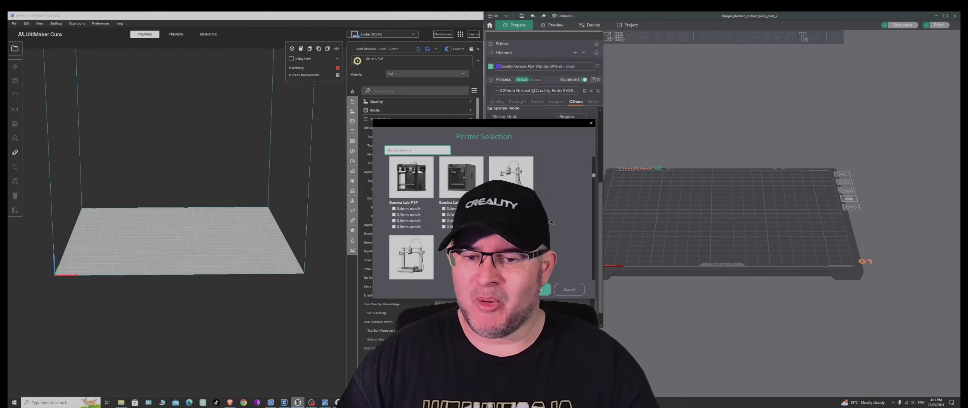
scroll(552, 223, "down", 3)
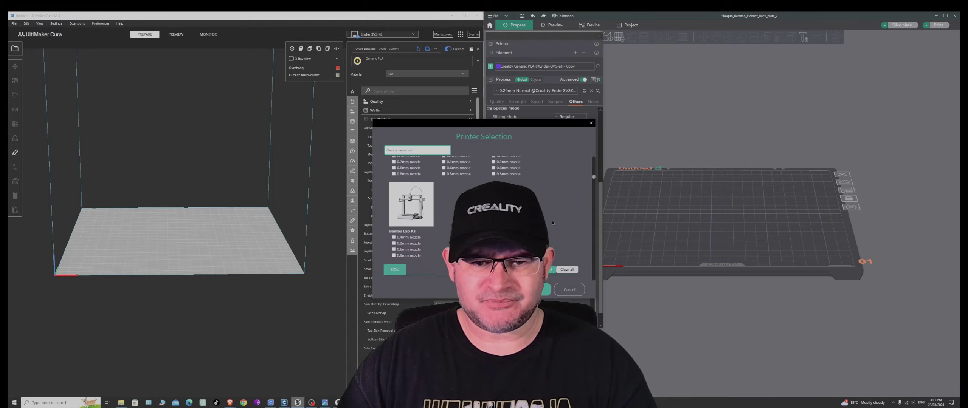
scroll(552, 218, "up", 2)
scroll(552, 209, "down", 6)
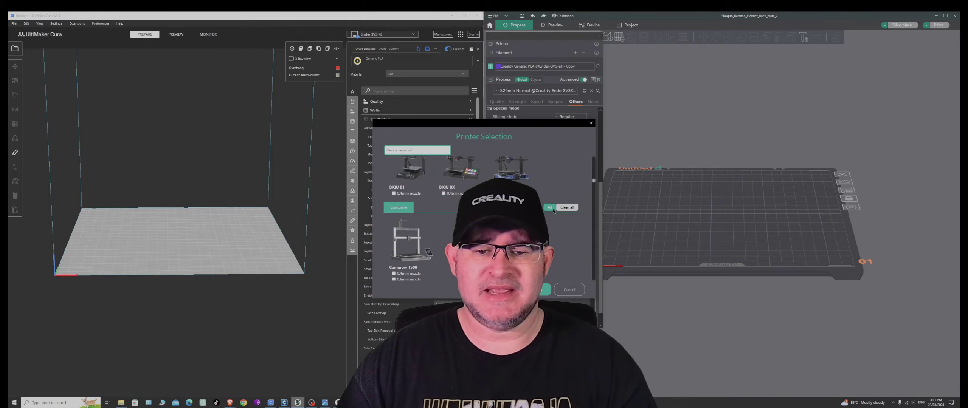
scroll(546, 208, "down", 4)
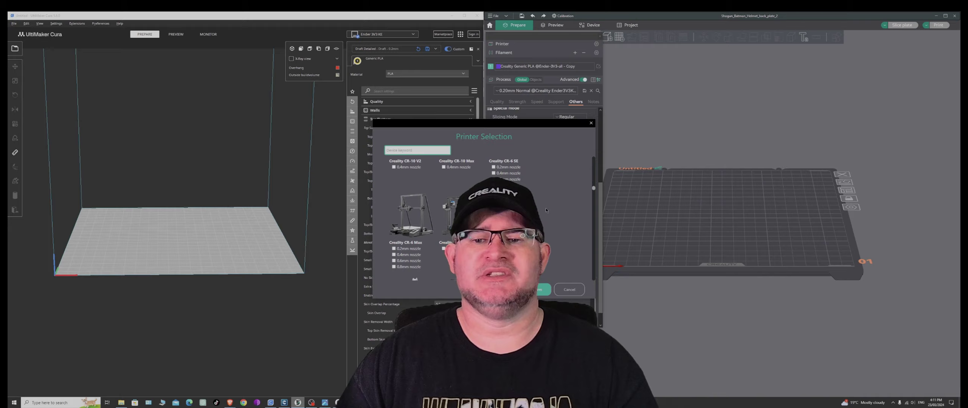
left_click(570, 290)
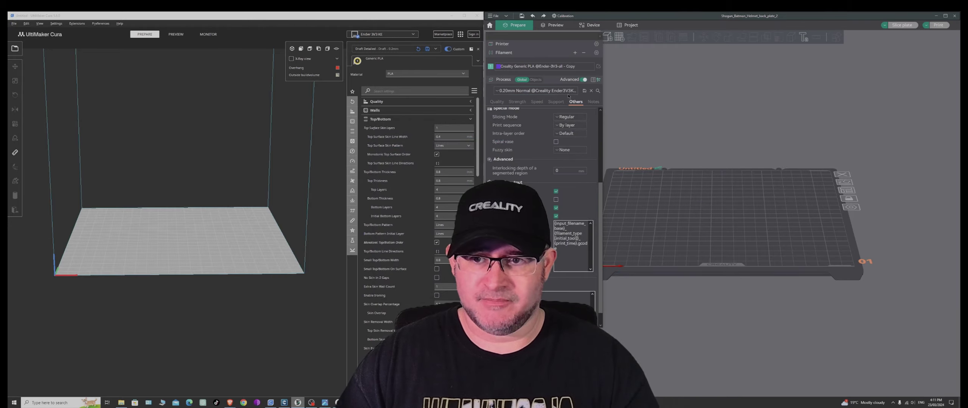
left_click(597, 44)
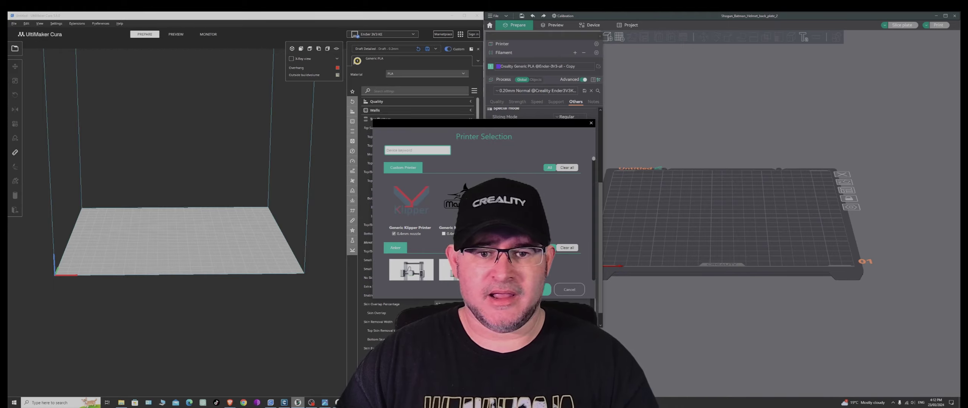
left_click(536, 290)
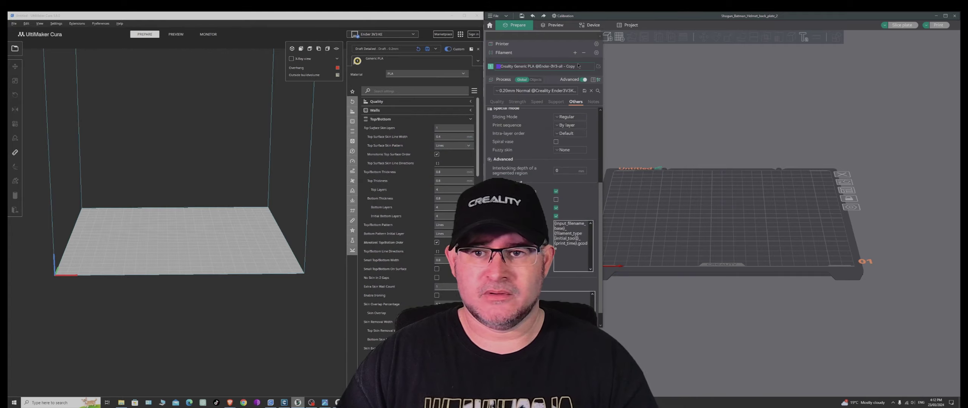
left_click(596, 44)
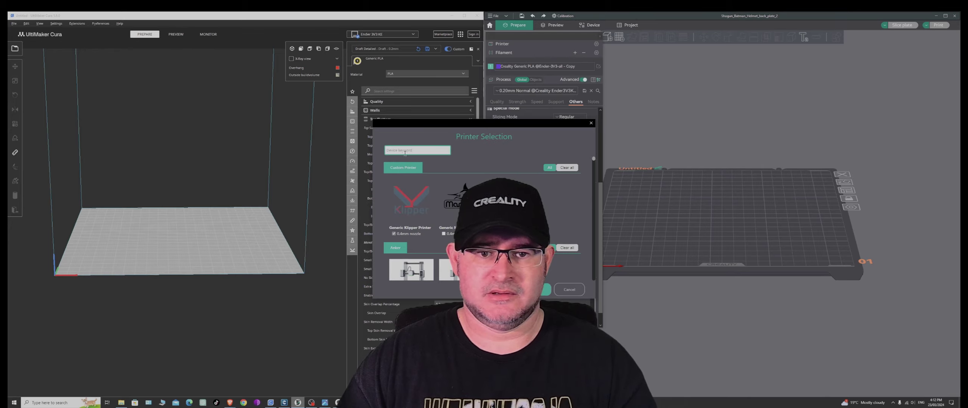
scroll(551, 210, "down", 3)
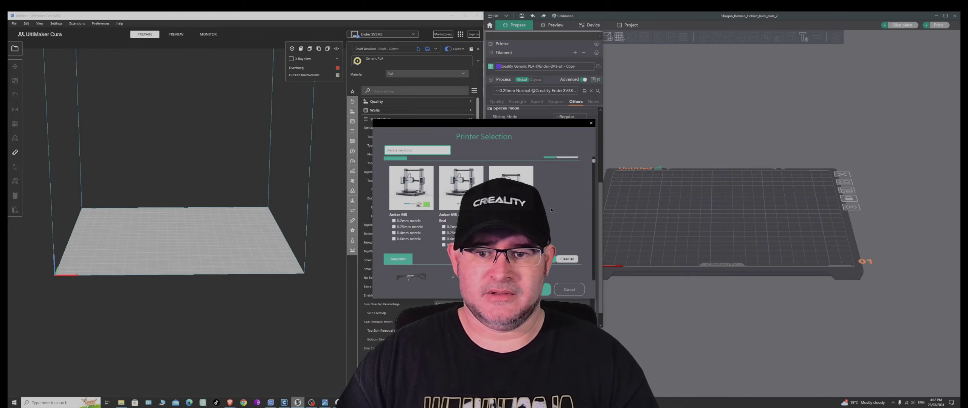
scroll(550, 210, "up", 3)
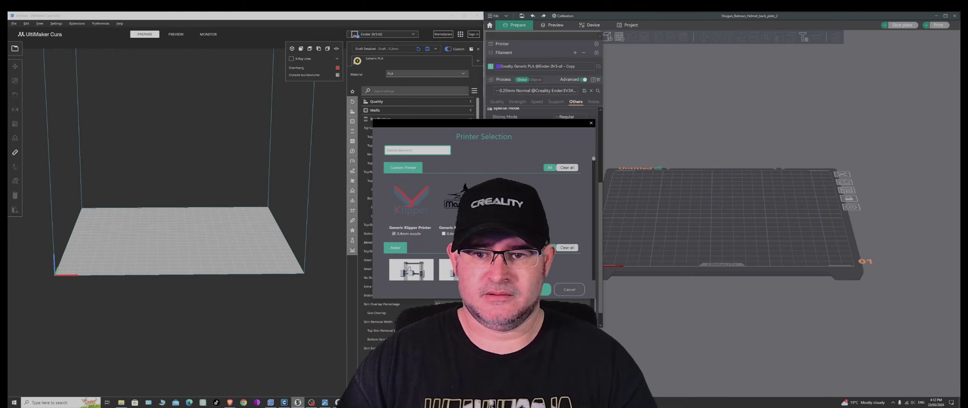
left_click(570, 290)
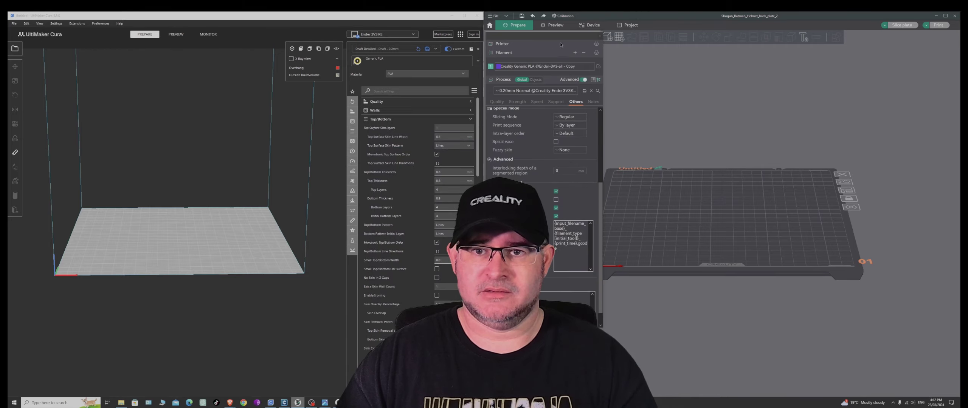
Step: Add a second filament and open the dialog for creating a new printer from the printer presets
left_click(575, 53)
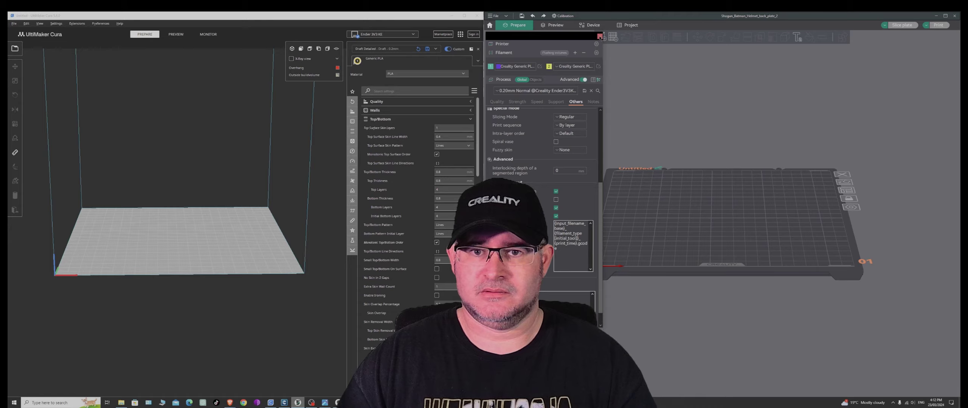
left_click(503, 44)
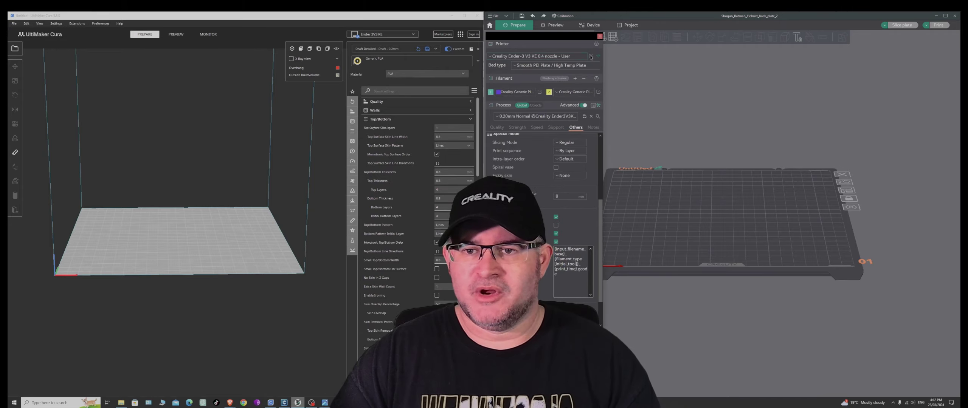
left_click(490, 58)
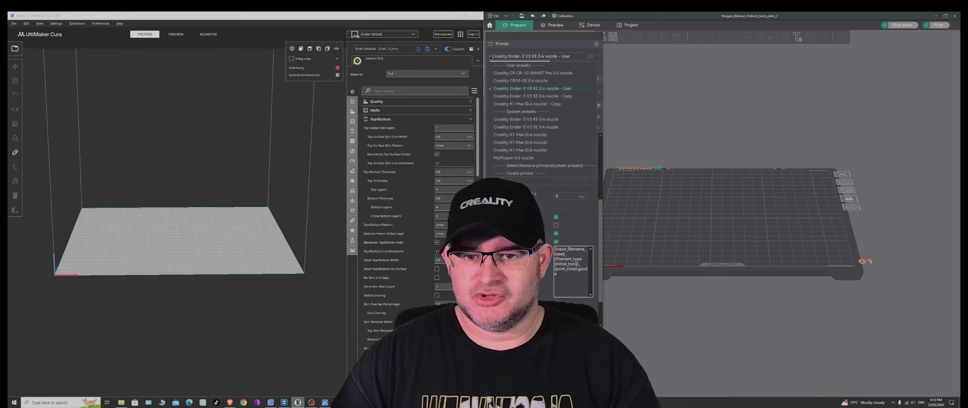
left_click(533, 174)
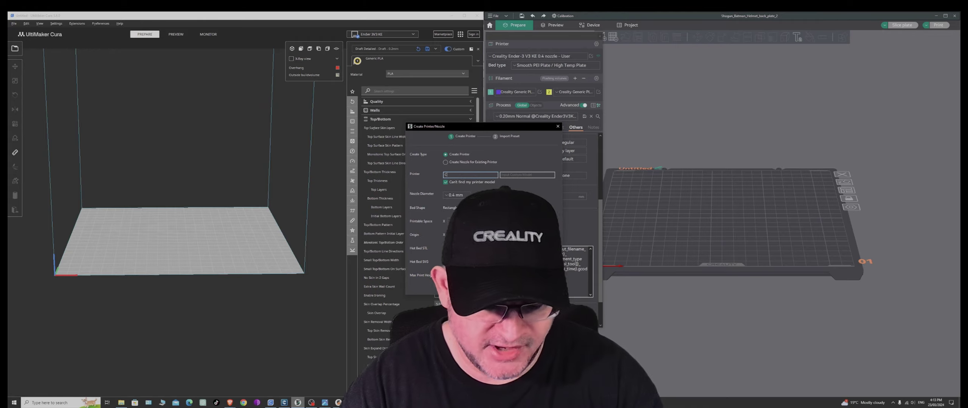
Step: Enter Creality as the new printer's vendor and Ender 3 - SE as its model, keeping the 0.4 mm nozzle diameter
type("reality")
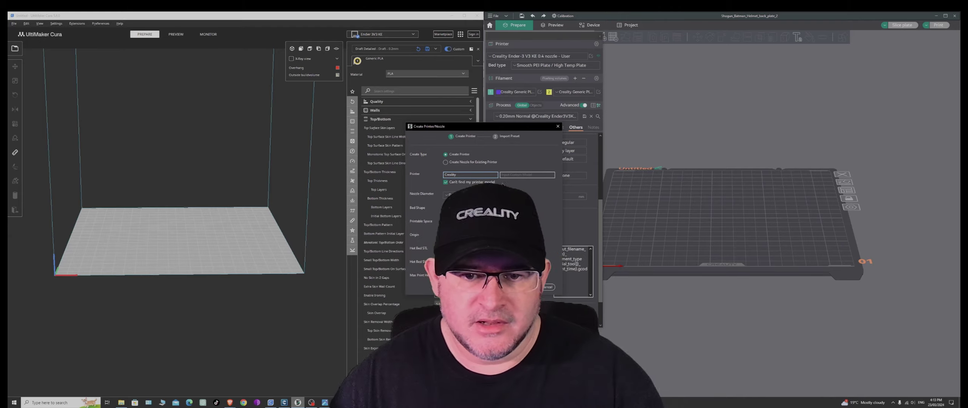
left_click(520, 175)
type("Ender")
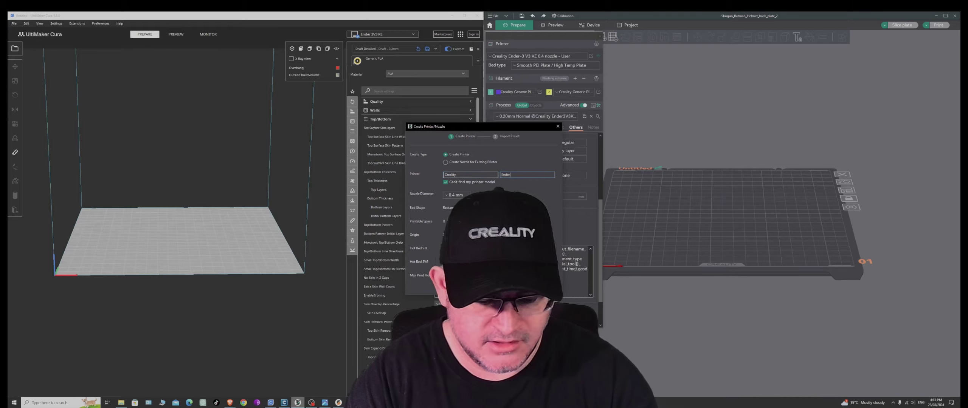
type(" 3 -")
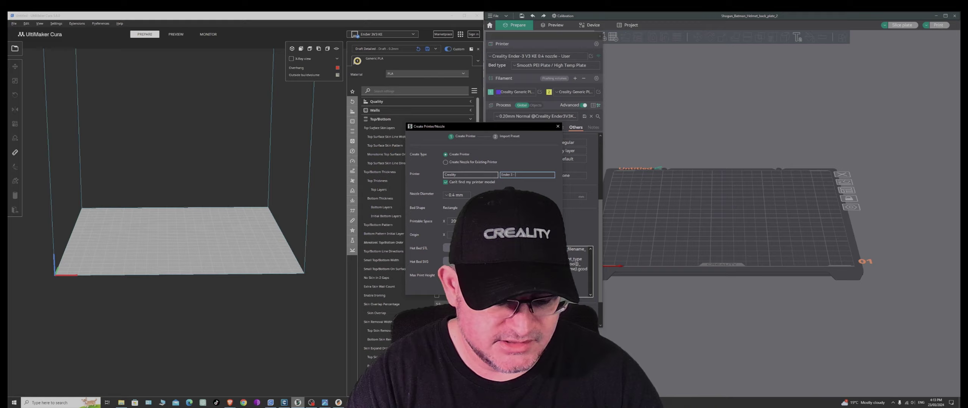
type(" SE")
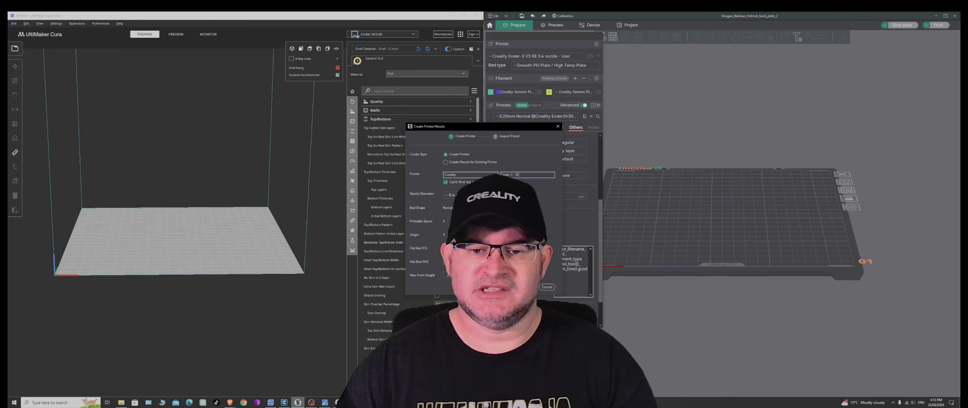
left_click(446, 196)
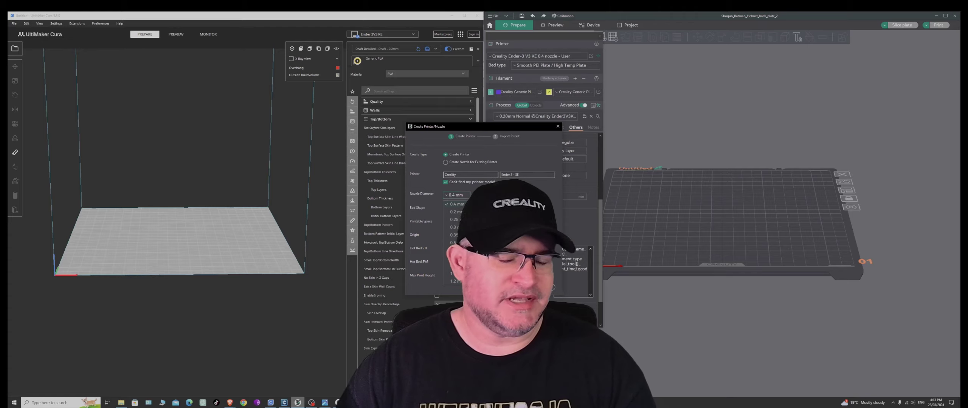
key("Escape")
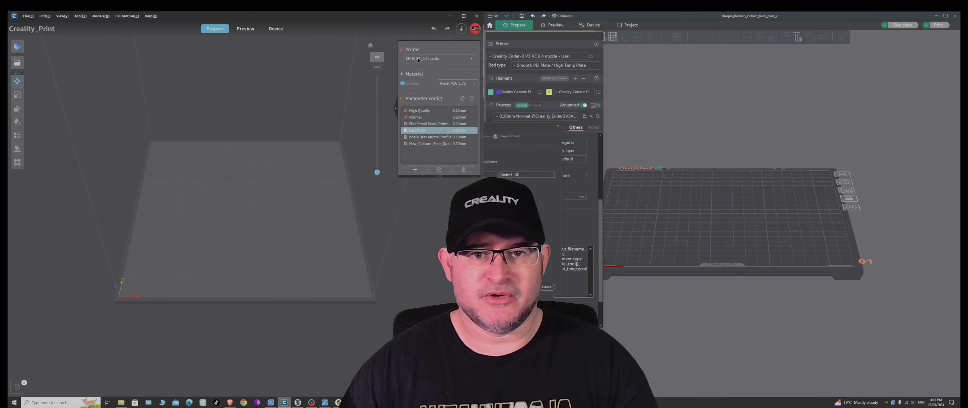
Step: Switch to Creality Print, make the Ender-3 V3 SE 0.4 nozzle the active printer and dismiss the changed-settings dialog
left_click(418, 59)
left_click(428, 89)
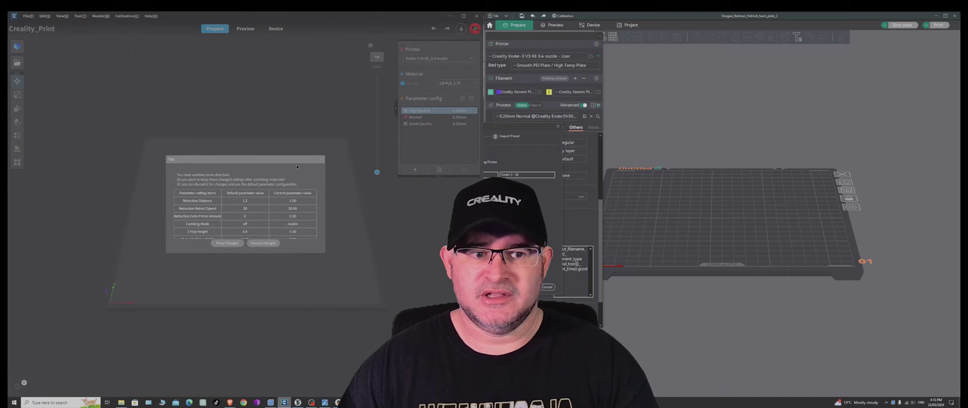
left_click_drag(462, 129, 558, 135)
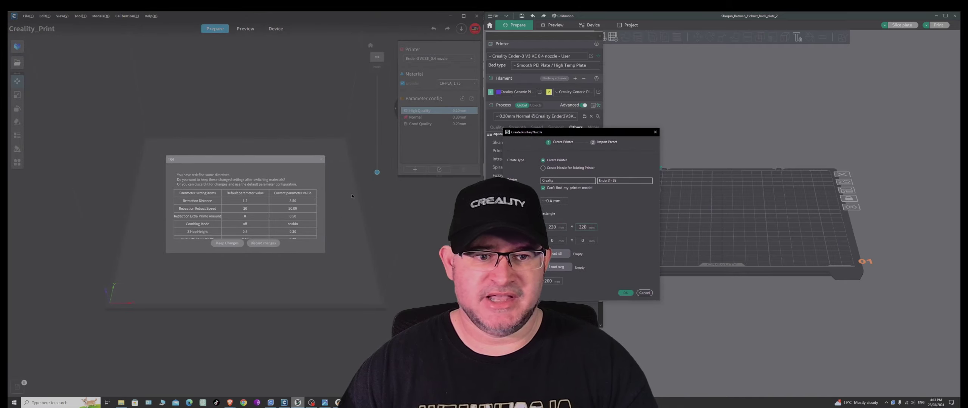
left_click(320, 159)
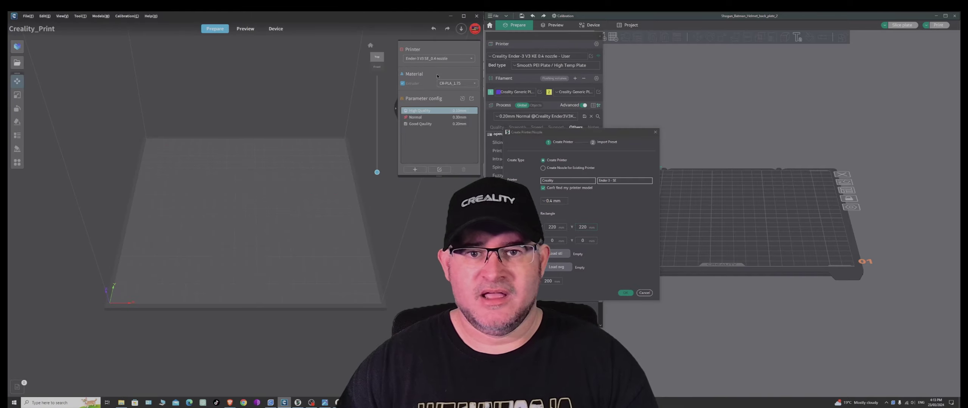
Step: Show the Ender-3 V3 SE's basic parameters in Creality Print's printer management to check its build dimensions
left_click(461, 60)
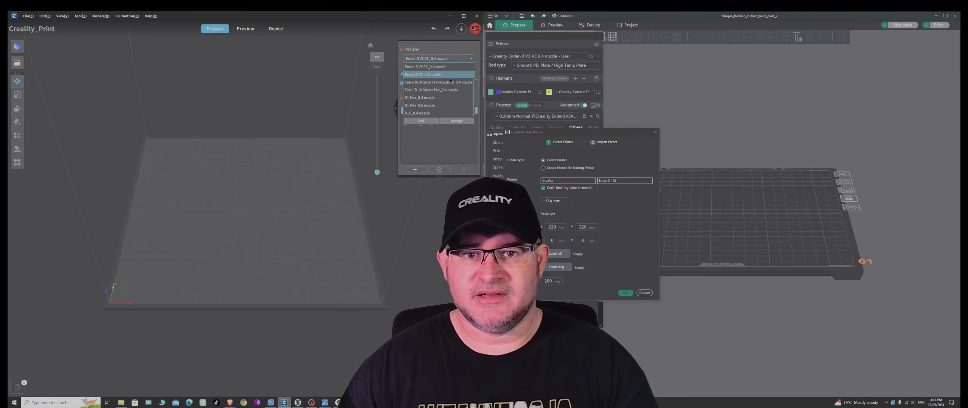
left_click(457, 122)
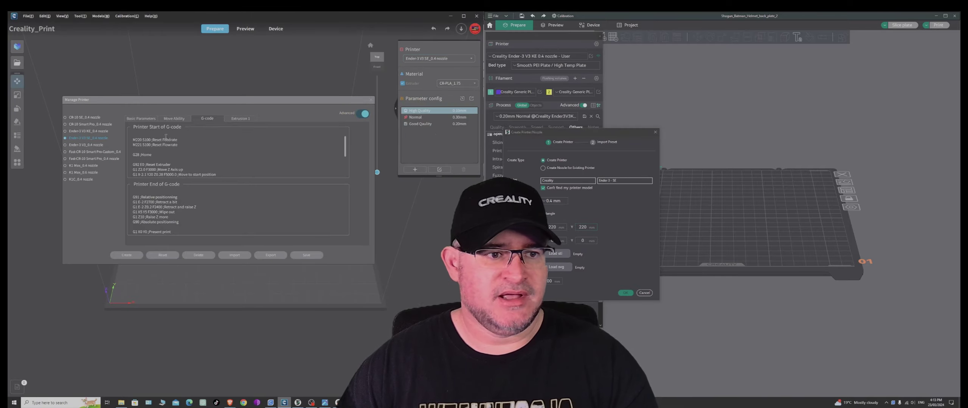
left_click(142, 119)
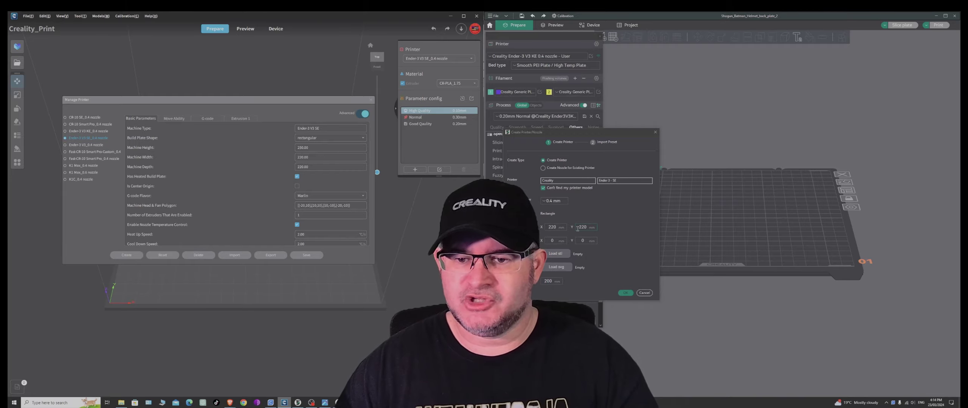
Step: In OrcaSlicer, set the new printer's maximum print height to 250 mm and continue to the preset import page
left_click(548, 280)
double_click(547, 280)
type("250")
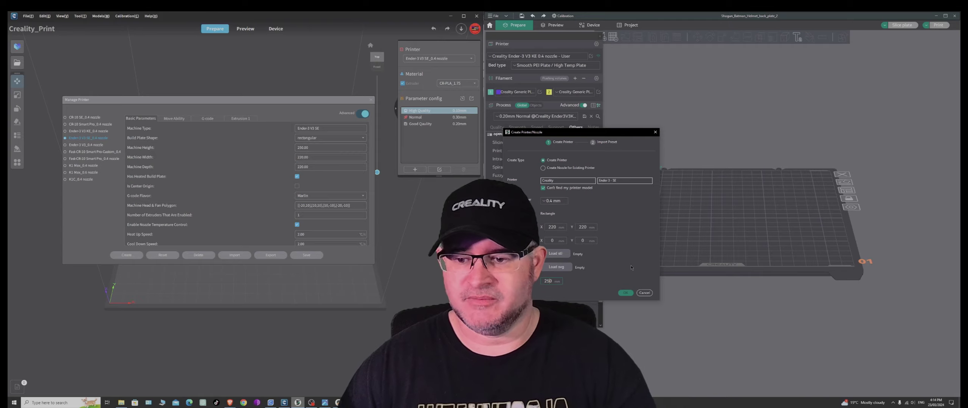
left_click(626, 293)
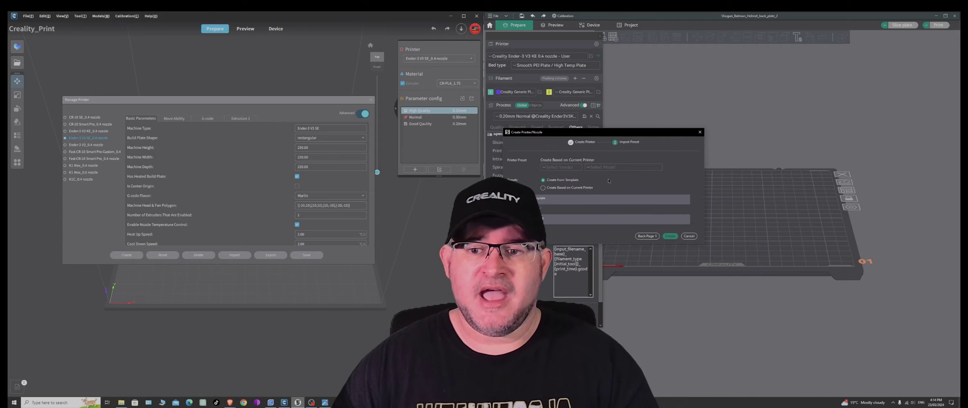
Step: Try Custom as the vendor of the base printer preset and look through its available printers
left_click(547, 167)
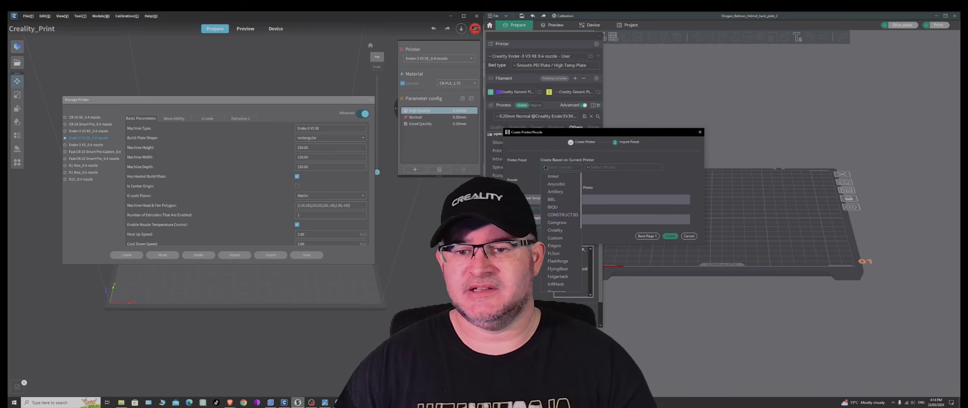
left_click(633, 184)
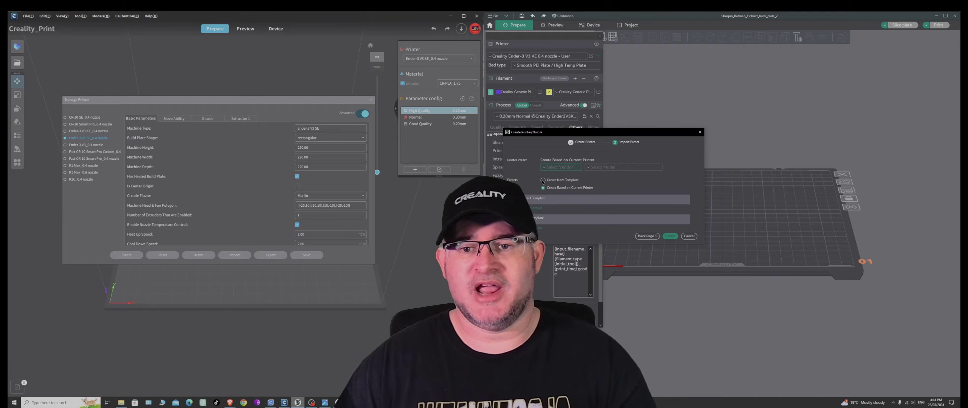
left_click(544, 167)
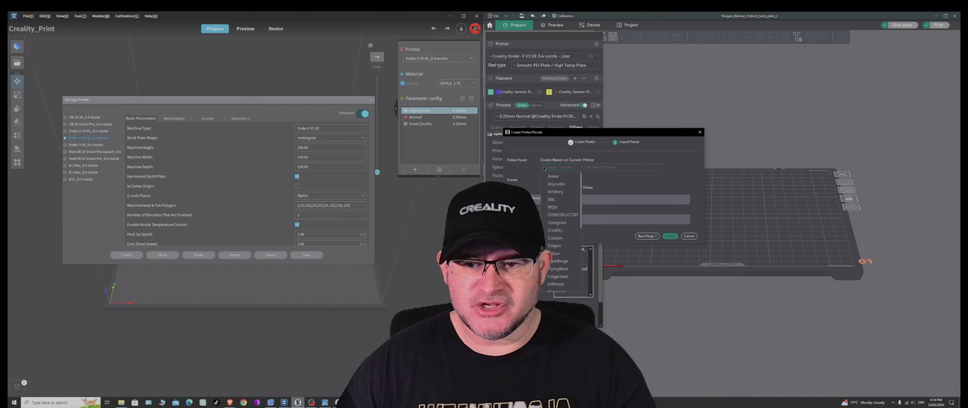
left_click(555, 238)
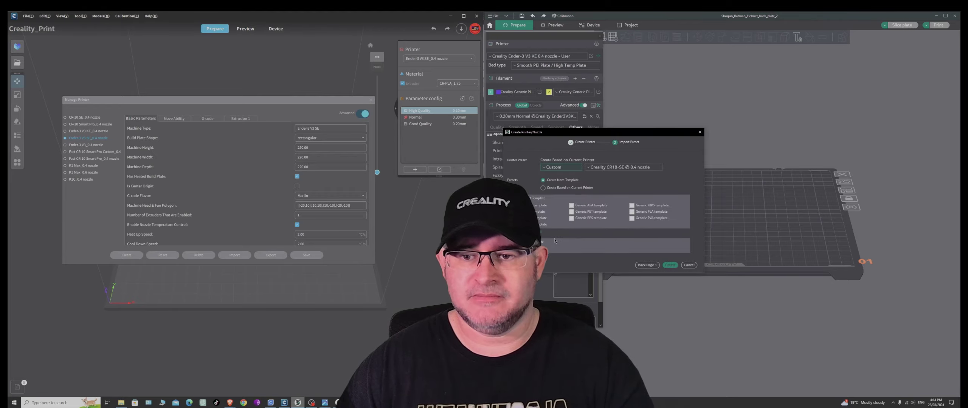
left_click(589, 169)
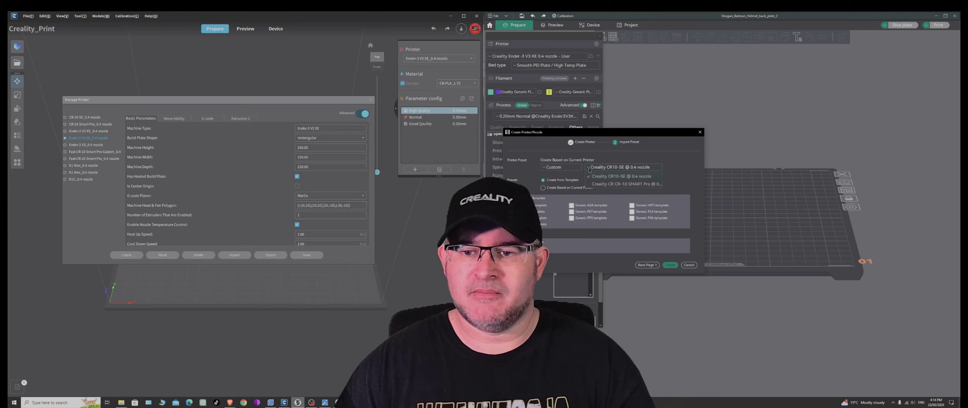
left_click(680, 173)
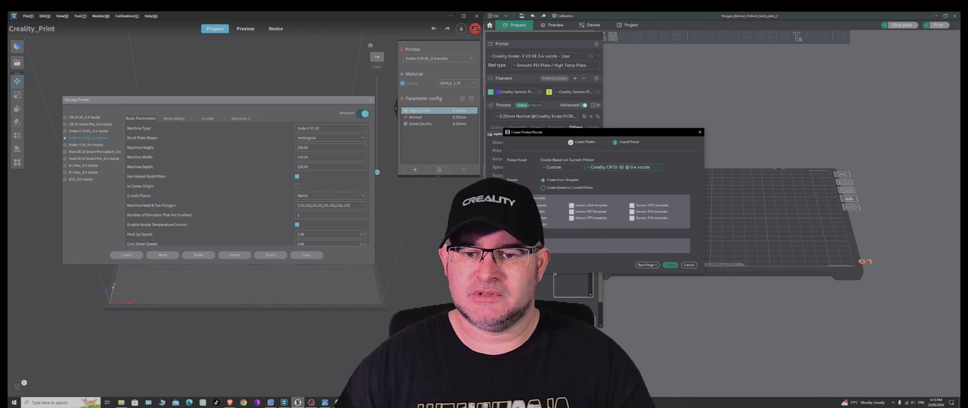
Step: Base the new printer on the Creality Ender-3 V3 SE @ 0.4 nozzle preset, include all filament templates and create the printer
left_click(553, 167)
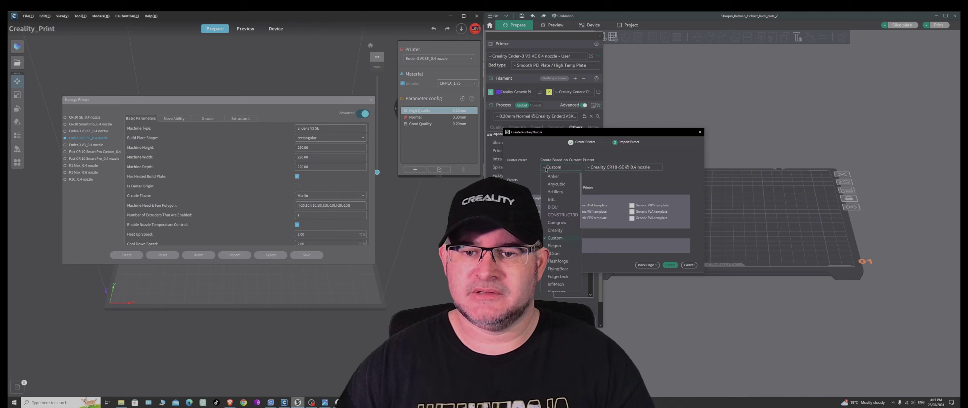
left_click(555, 230)
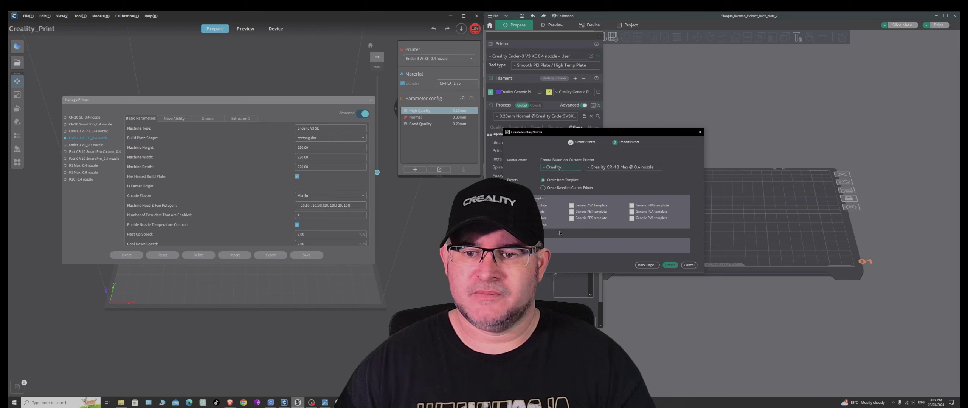
left_click(591, 169)
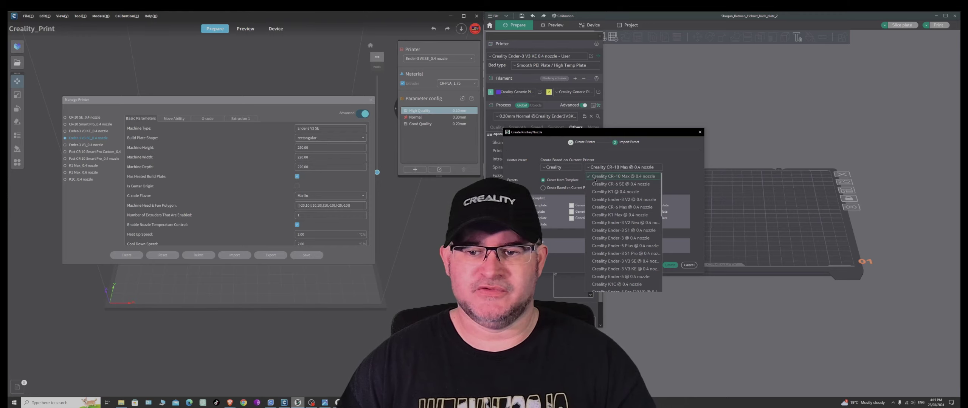
scroll(603, 242, "down", 8)
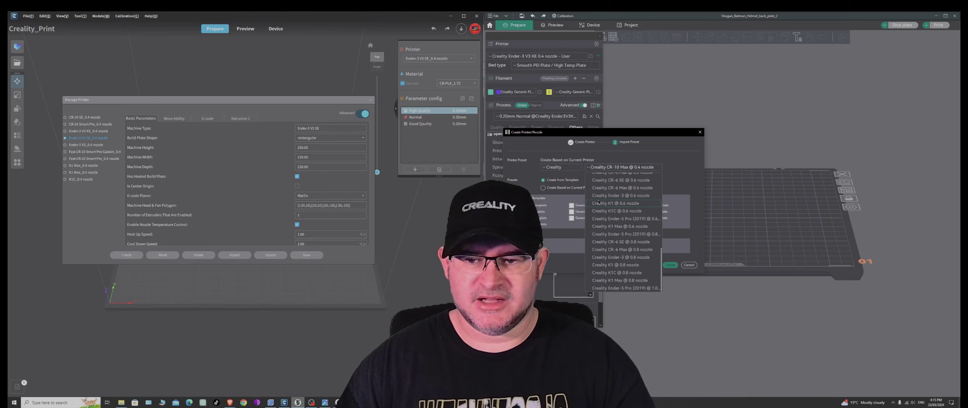
scroll(604, 195, "up", 4)
scroll(605, 194, "up", 4)
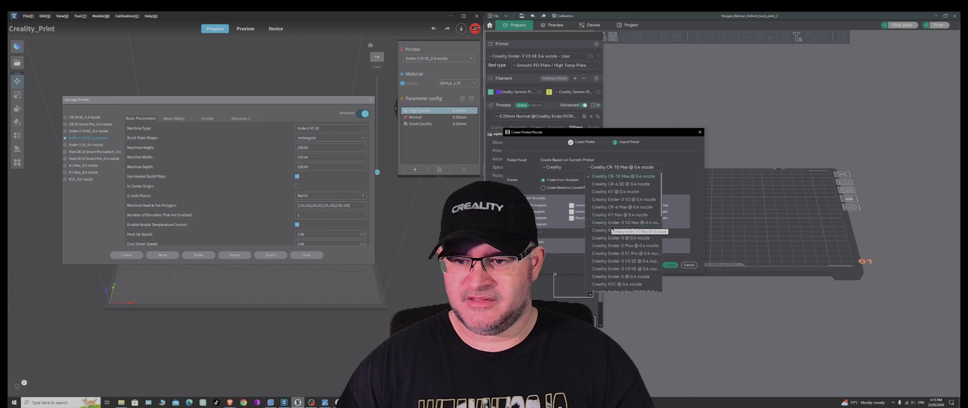
left_click(615, 262)
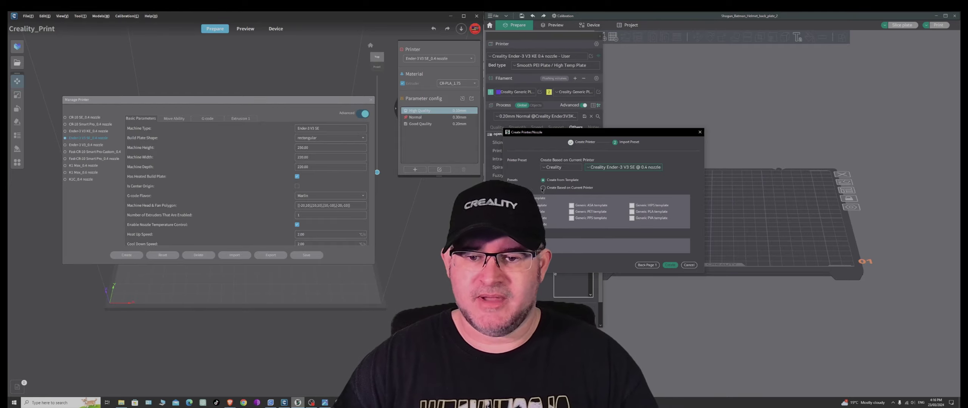
left_click(524, 198)
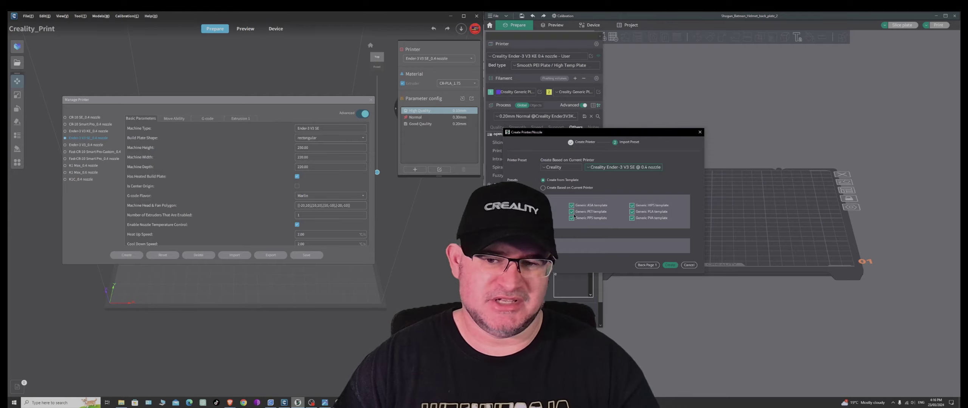
left_click(669, 265)
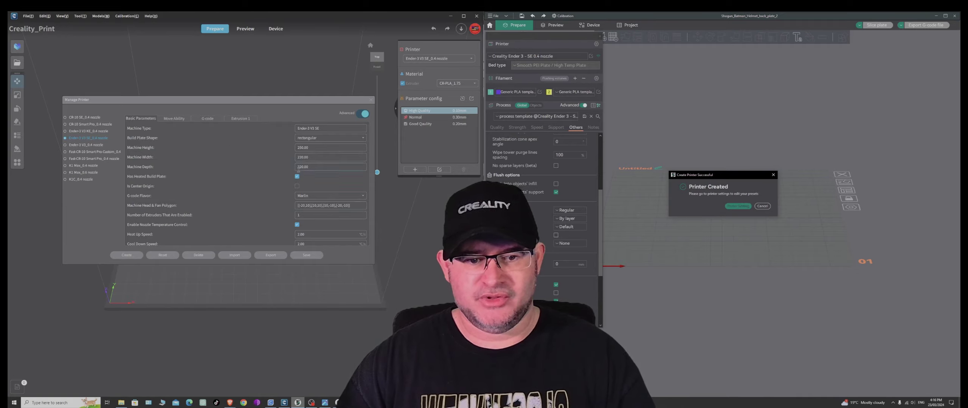
Step: Show the Ender-3 V3 SE's Move Ability limits in Creality Print and open the new printer's settings in OrcaSlicer
left_click(172, 119)
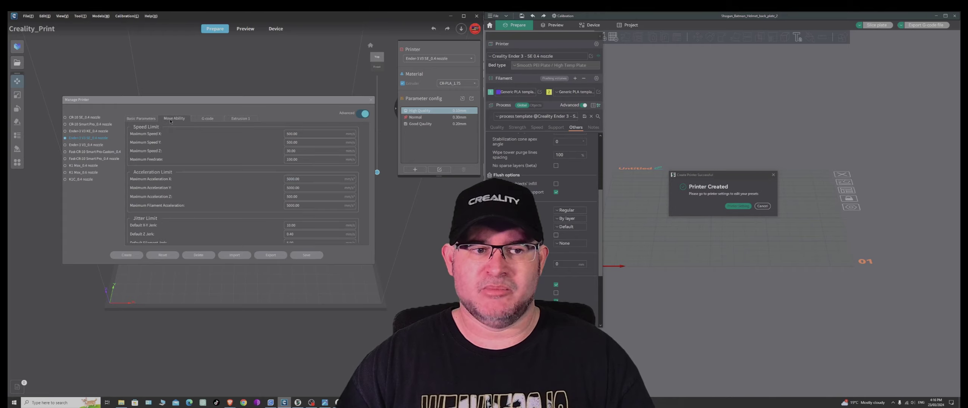
left_click(738, 207)
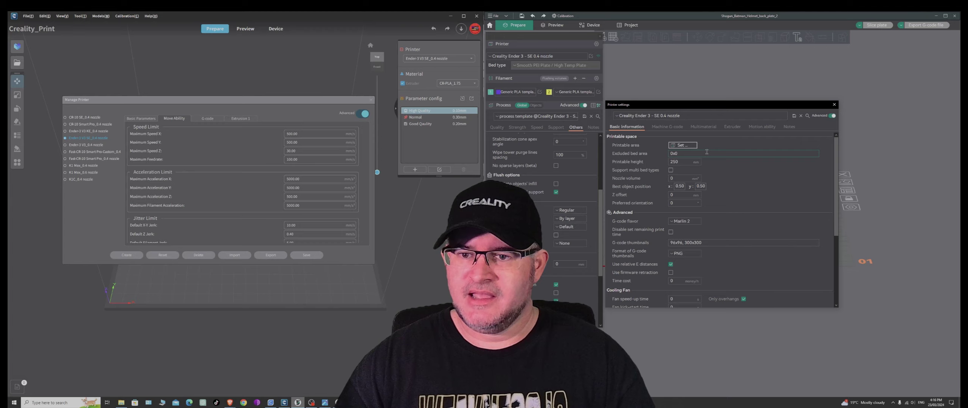
Step: Check the bed shape options of the new printer's printable area and accept the Rectangular shape
left_click(681, 146)
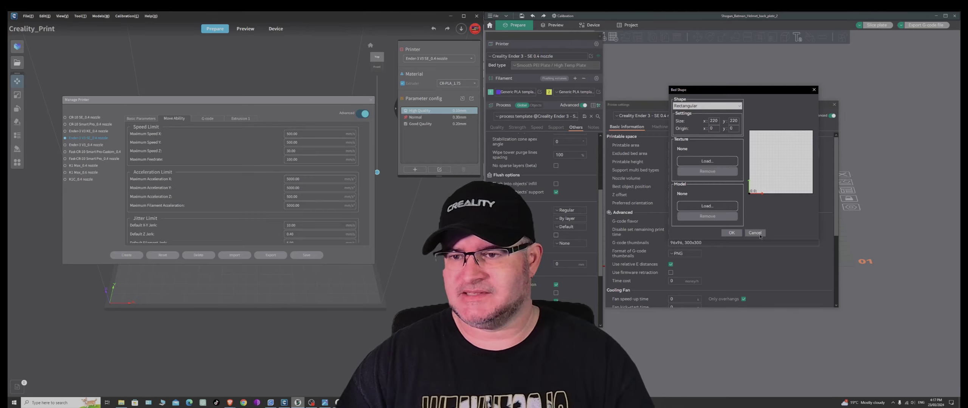
left_click(739, 107)
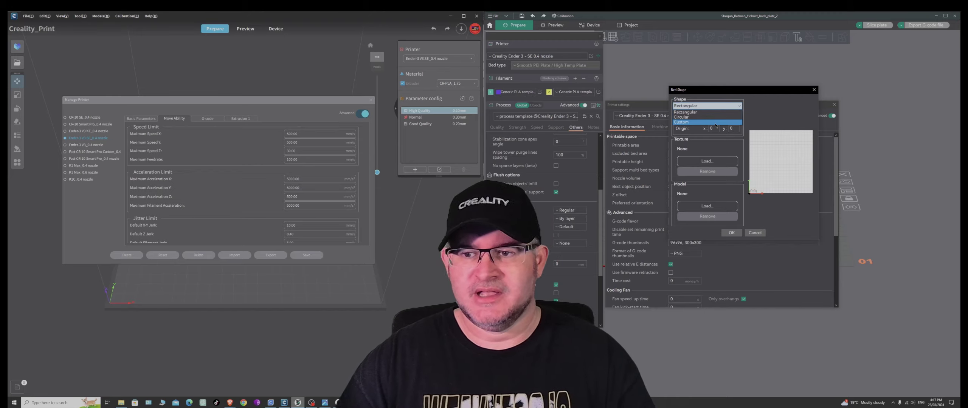
left_click(759, 106)
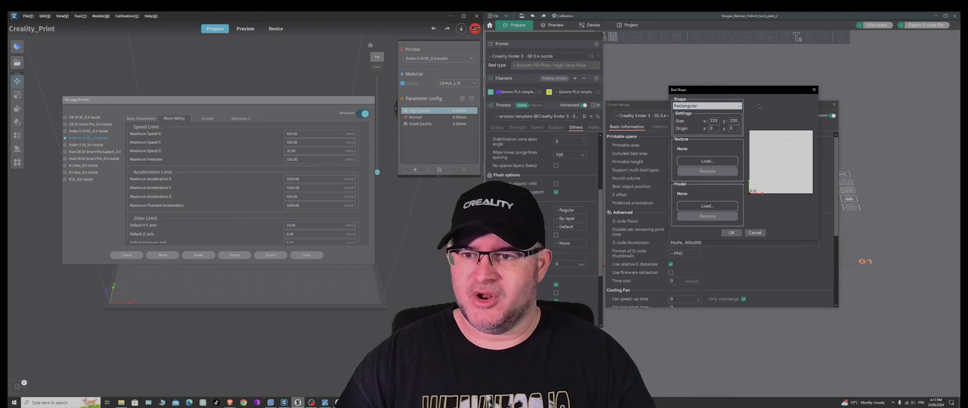
left_click(732, 233)
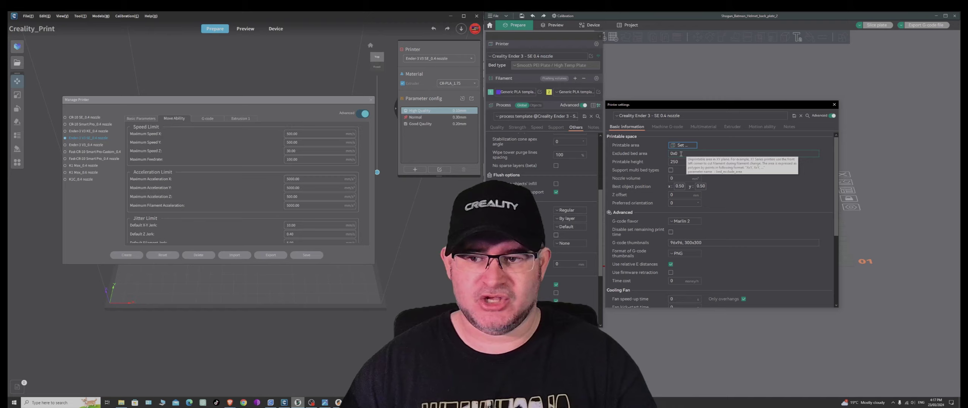
Step: Enable support for multi bed types and add 320x320 to the G-code thumbnail sizes, keeping PNG as the thumbnail format
left_click(671, 170)
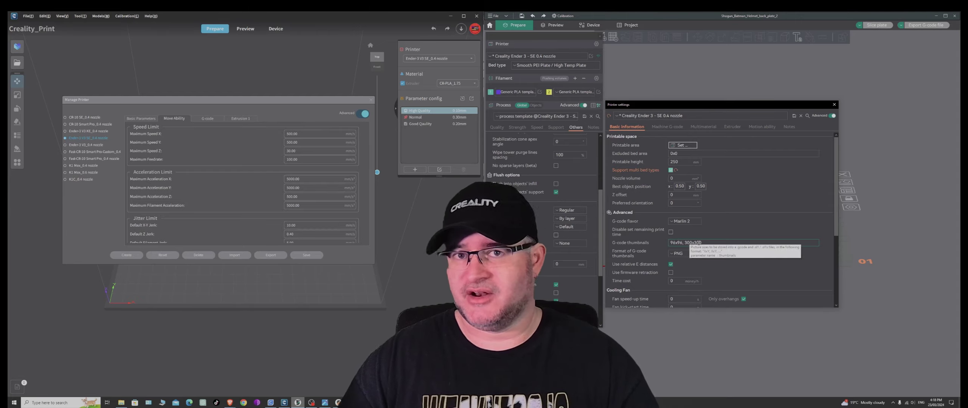
left_click(705, 243)
type(",3")
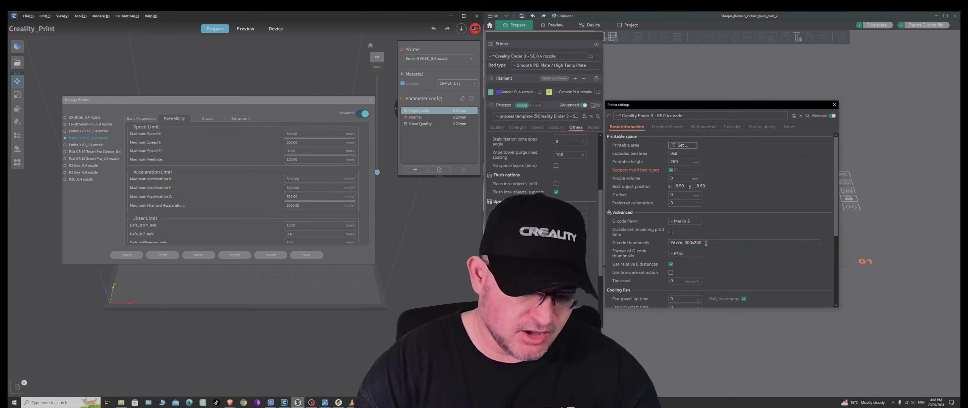
type("20x320")
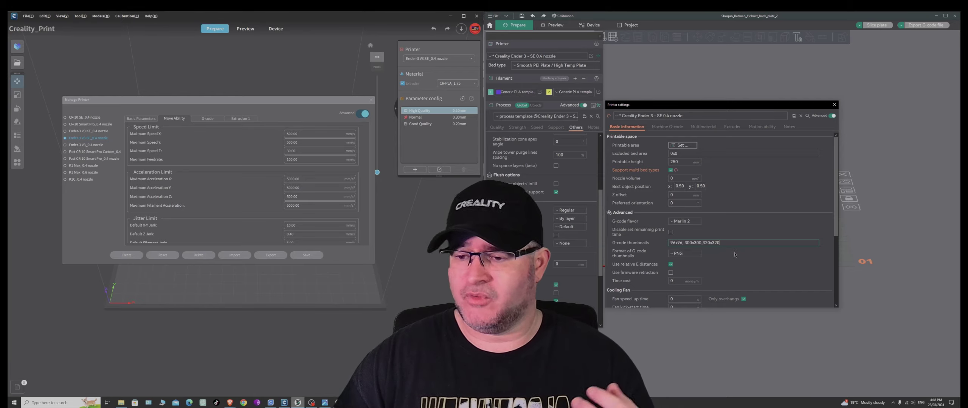
left_click(672, 254)
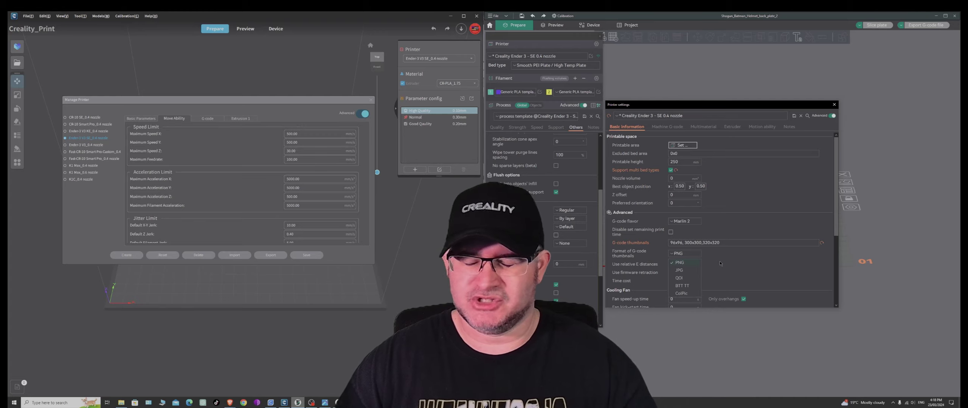
left_click(721, 264)
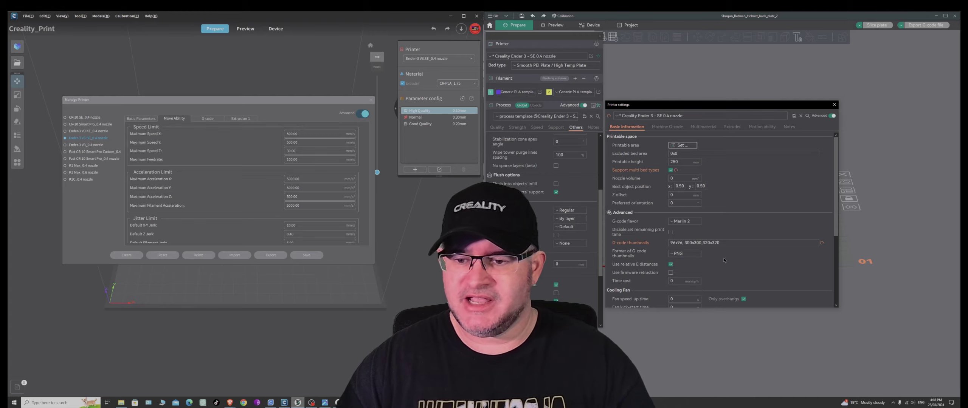
Step: Set the new printer's nozzle type to hardened steel in its accessory settings
scroll(724, 260, "down", 1)
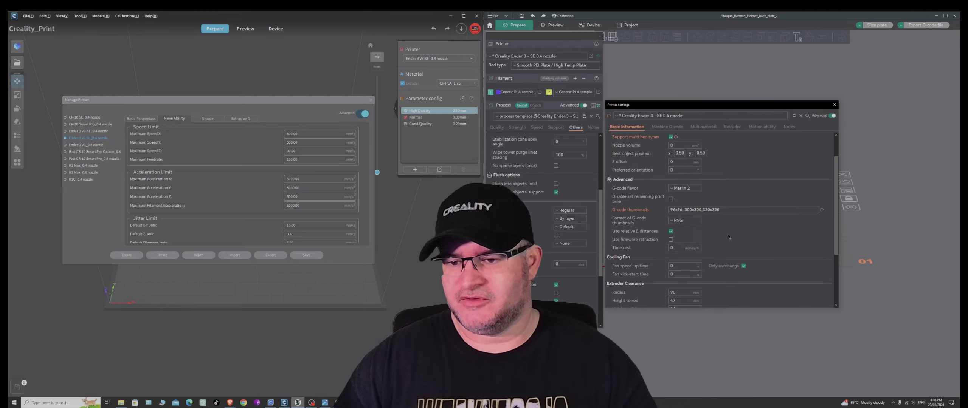
mouse_move(646, 242)
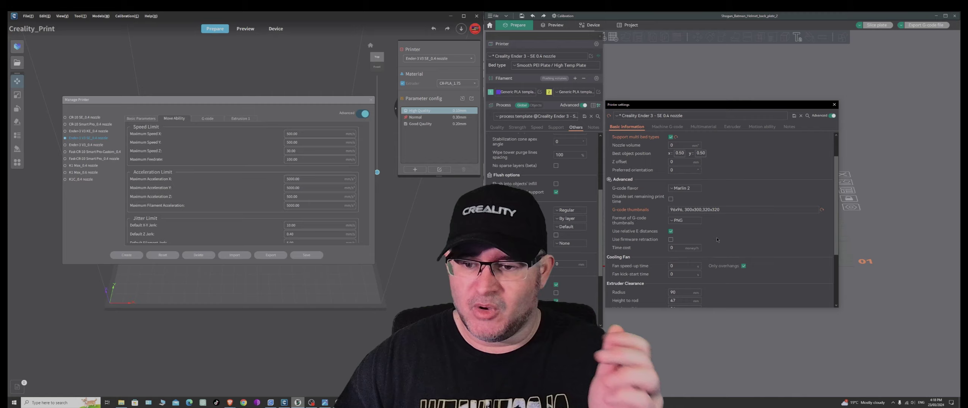
scroll(726, 234, "down", 2)
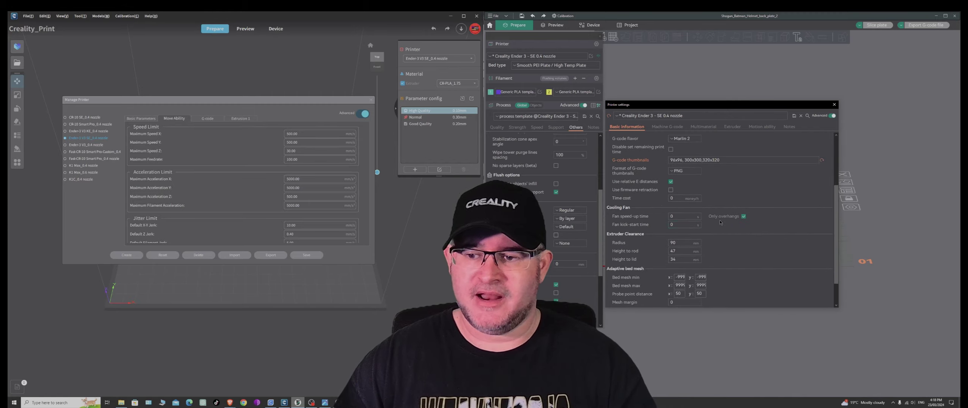
scroll(757, 236, "down", 1)
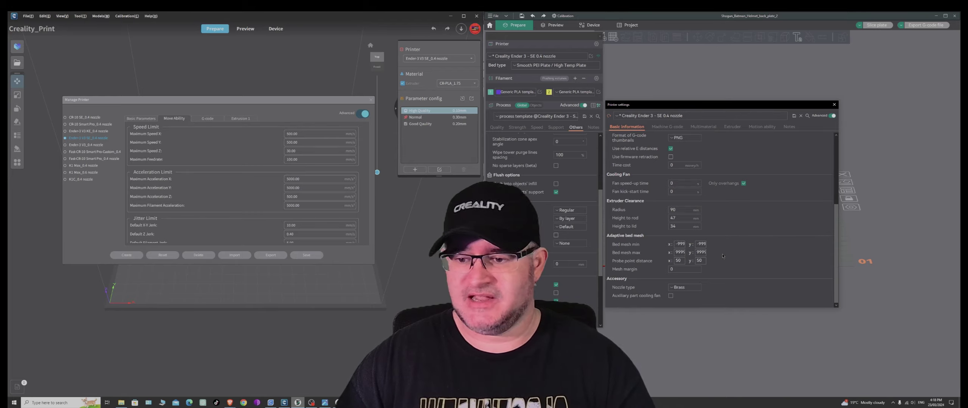
left_click(672, 290)
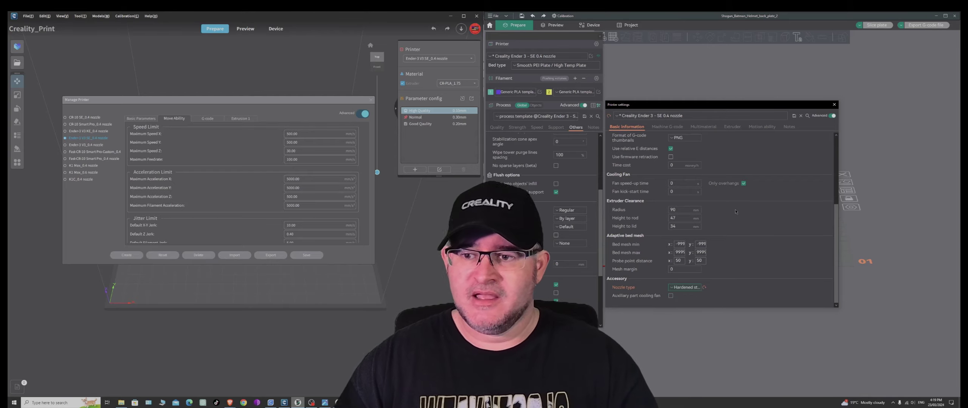
Step: Review the new printer's machine start and end G-code in its Machine G-code settings
left_click(672, 128)
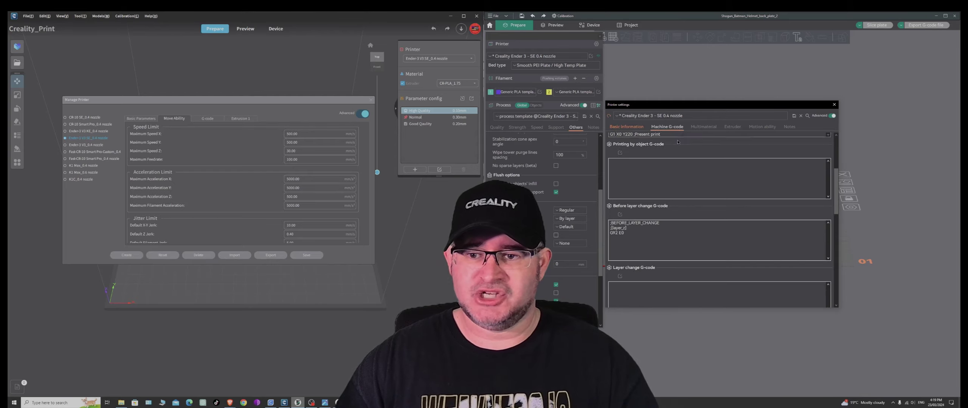
scroll(653, 181, "up", 3)
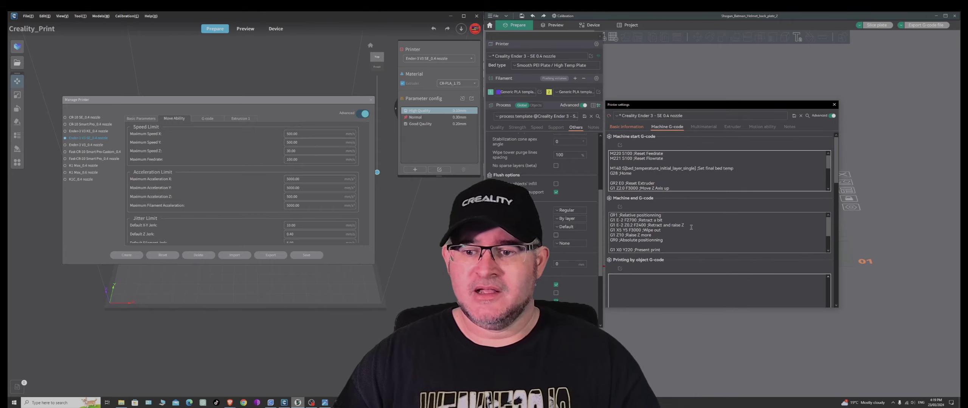
scroll(691, 227, "down", 2)
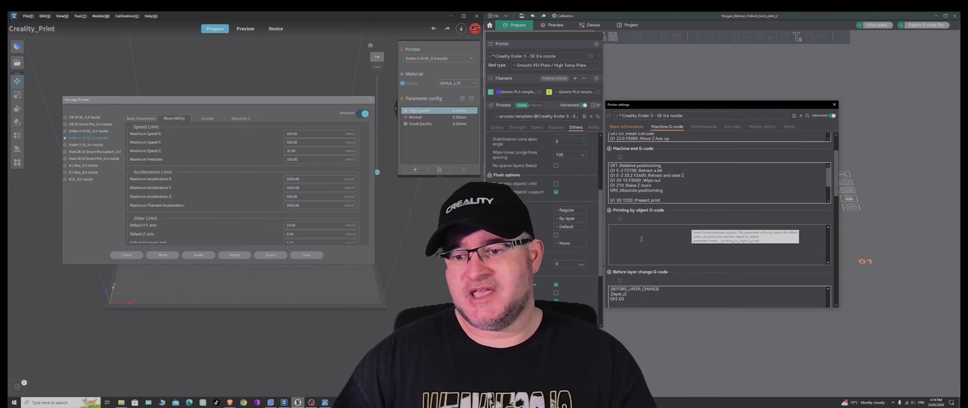
scroll(643, 248, "up", 2)
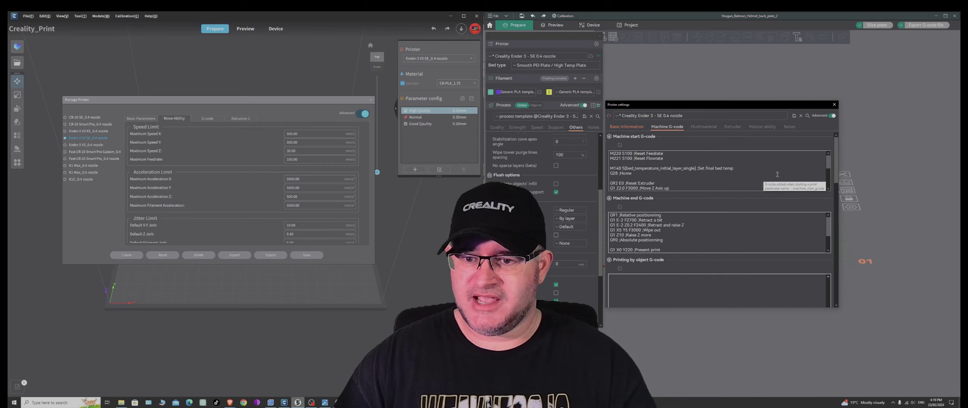
left_click_drag(828, 164, 830, 174)
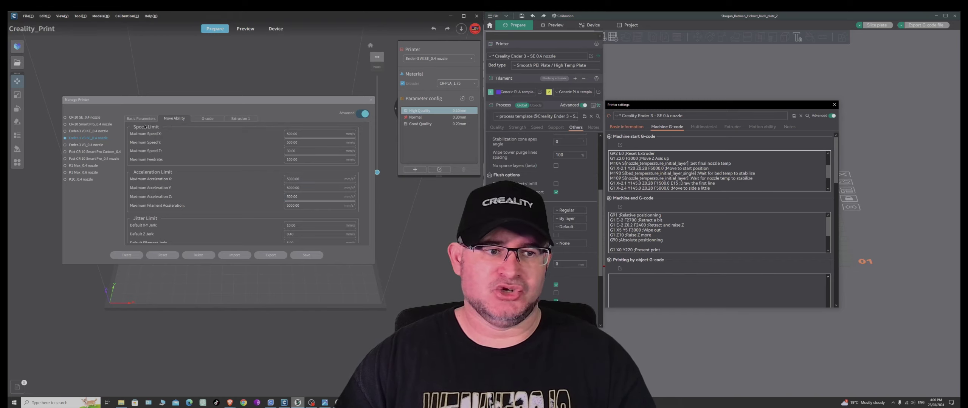
Step: Compare the start and end G-code in Creality Print with the new printer's machine start and end G-code in OrcaSlicer
left_click(207, 118)
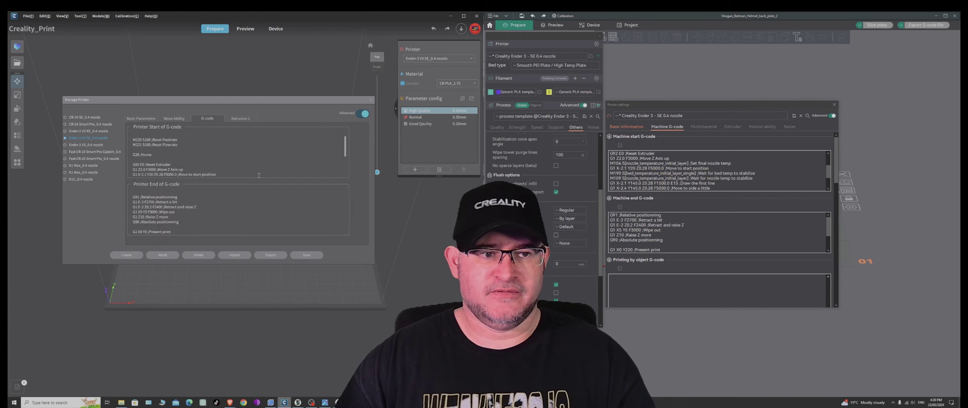
scroll(343, 155, "down", 1)
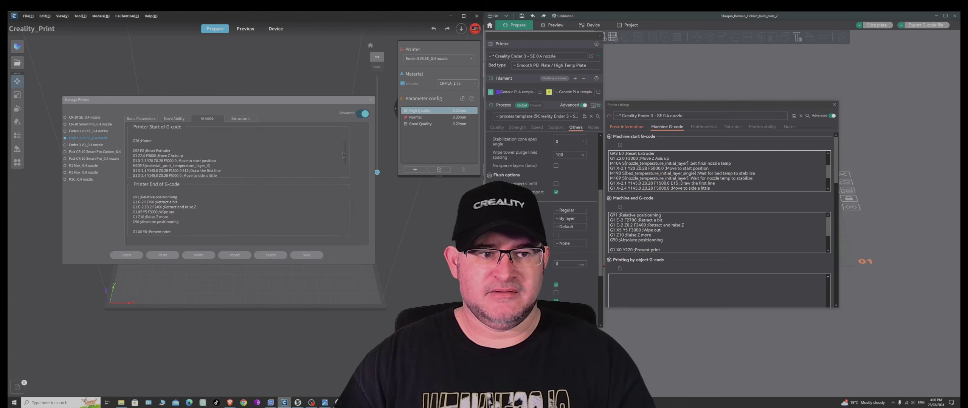
scroll(343, 155, "down", 1)
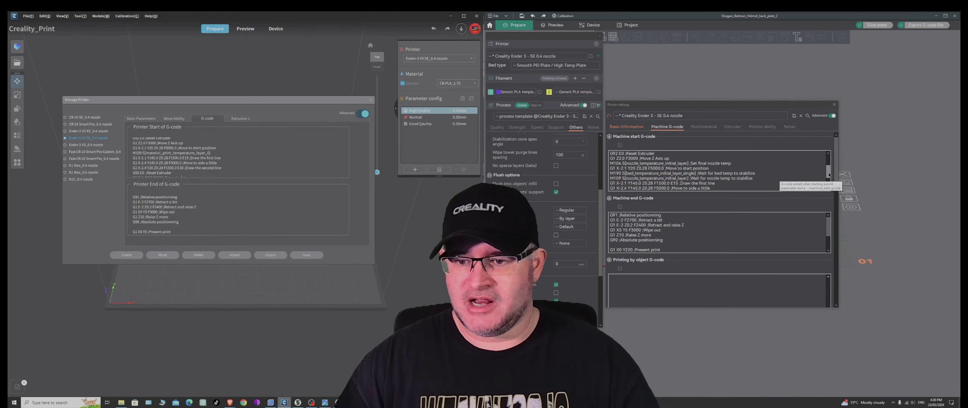
scroll(828, 234, "down", 2)
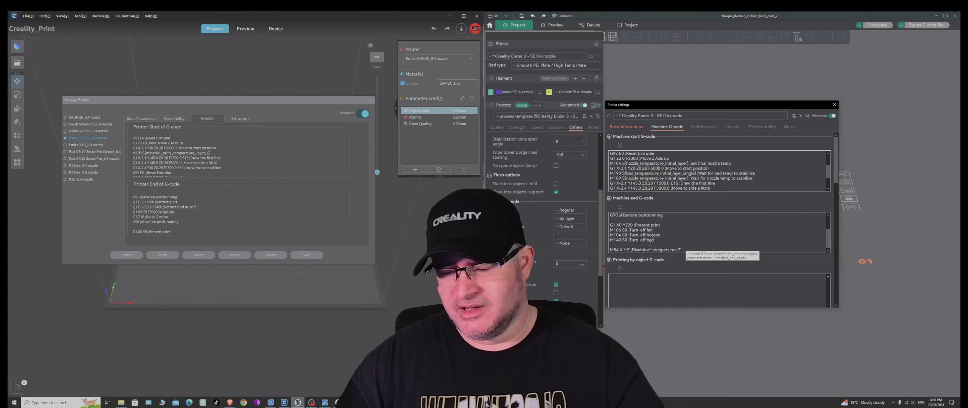
scroll(698, 246, "up", 2)
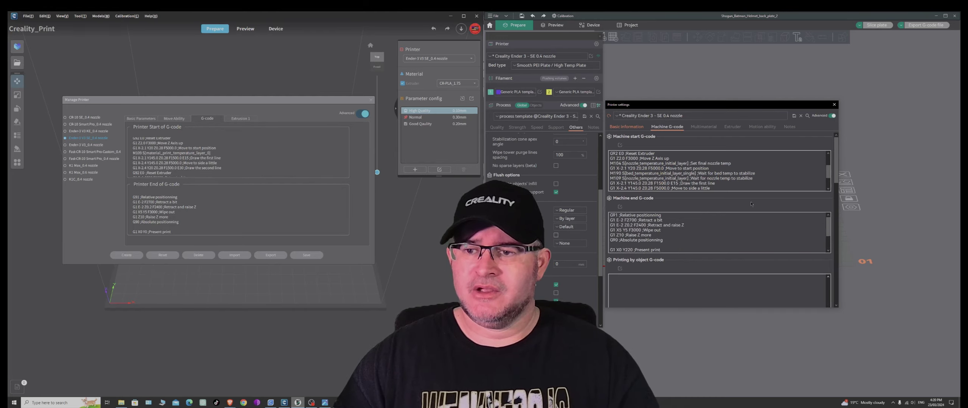
Step: Review the new OrcaSlicer printer's multimaterial, extruder and motion ability settings, including its speed, acceleration and jerk limits
left_click(702, 127)
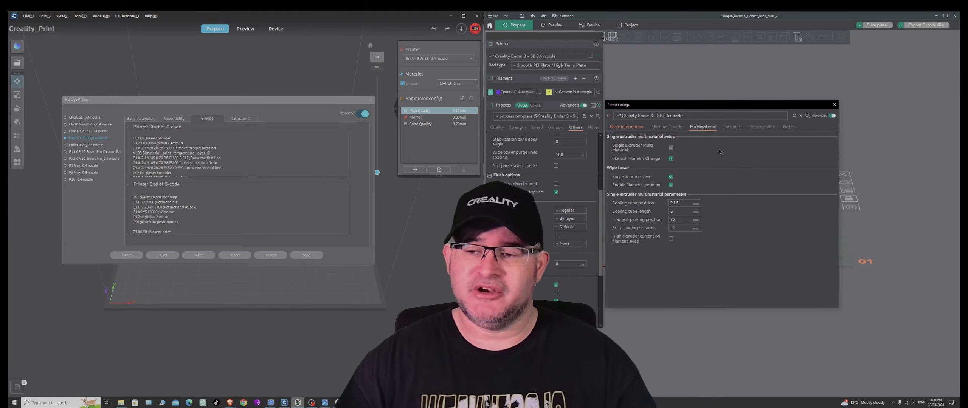
left_click(732, 128)
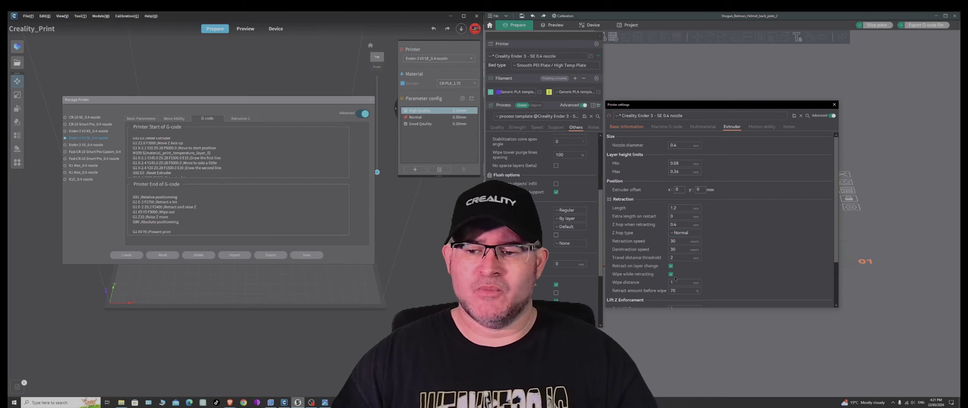
left_click(769, 128)
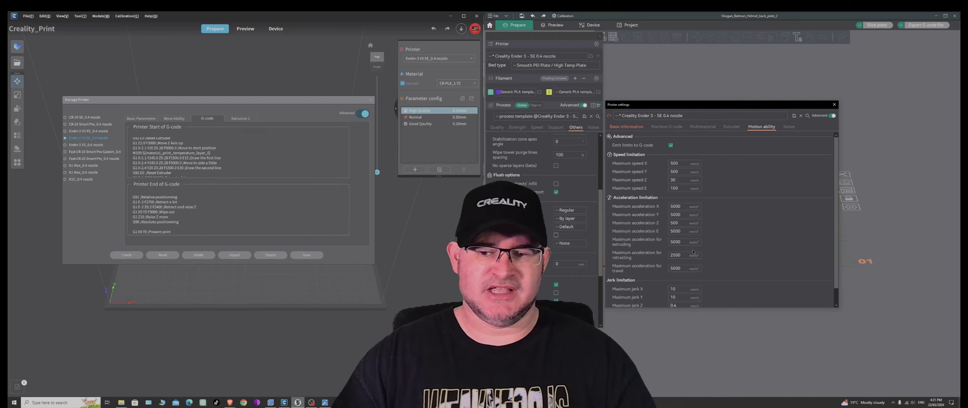
scroll(723, 208, "down", 1)
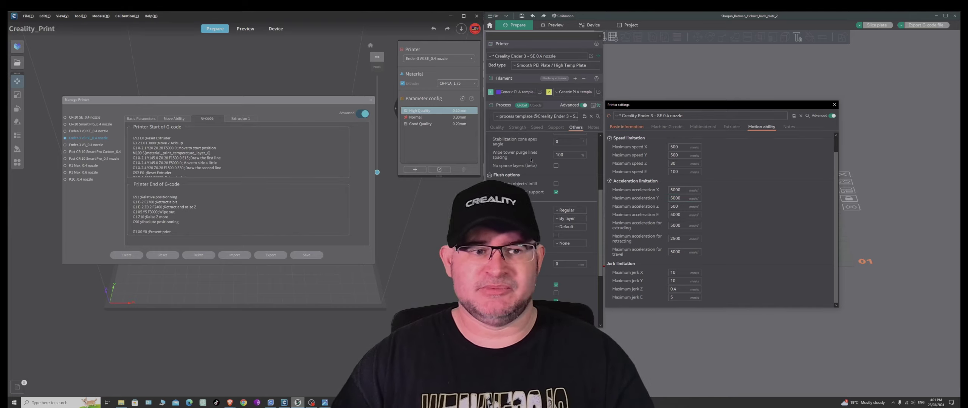
Step: Compare the speed, acceleration and jerk limits in Creality Print and OrcaSlicer, and check PrusaSlicer's machine limits for the CR-10 Smart Pro
left_click(178, 119)
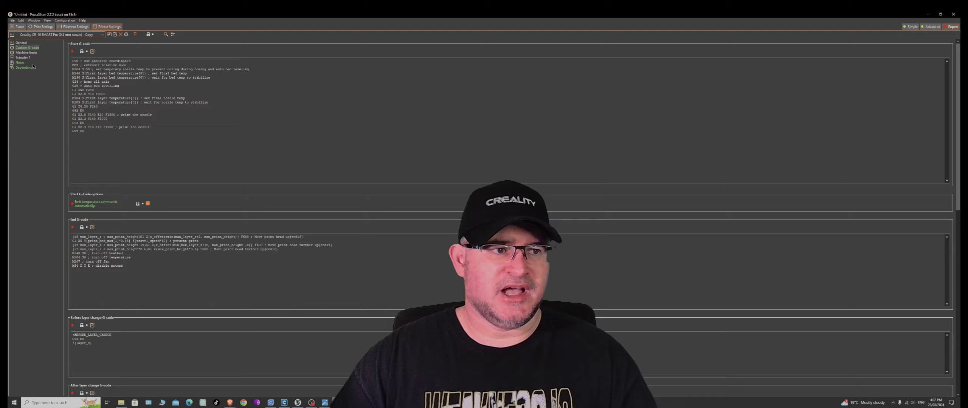
left_click(26, 53)
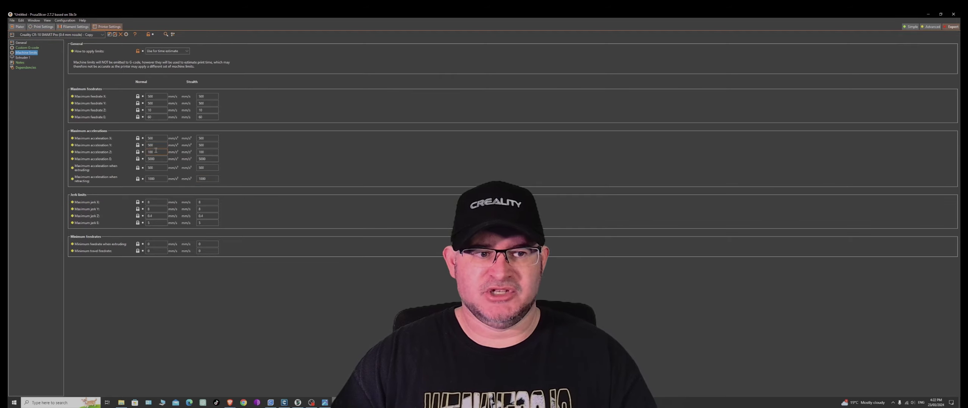
left_click(929, 14)
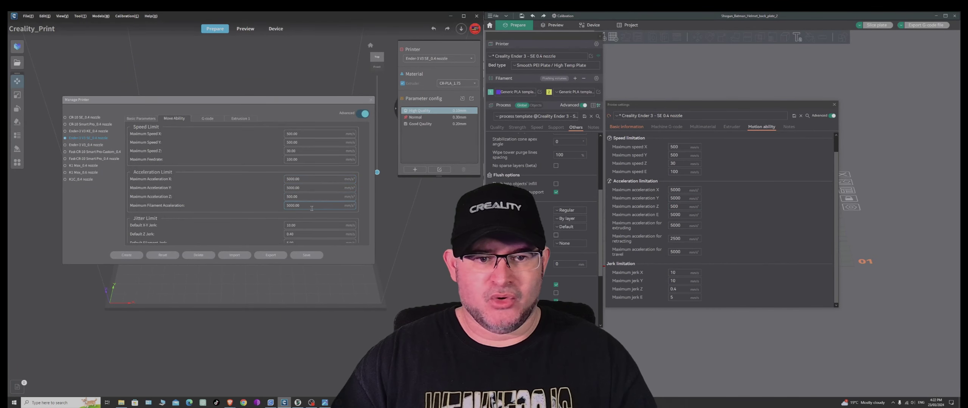
scroll(312, 222, "down", 1)
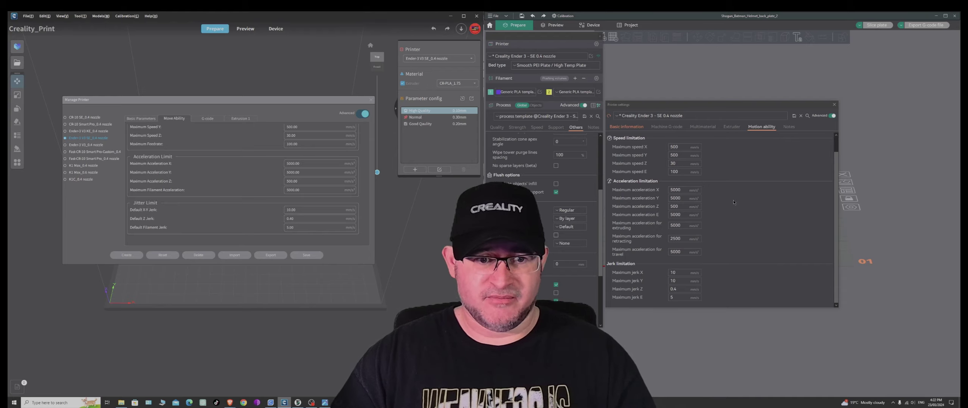
scroll(732, 214, "up", 1)
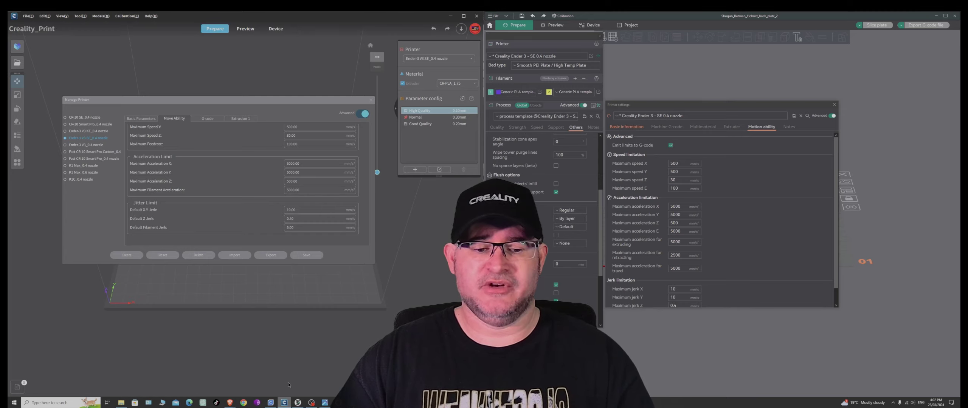
Step: Switch to UltiMaker Cura and examine the speed and acceleration values in its Speed settings
mouse_move(271, 403)
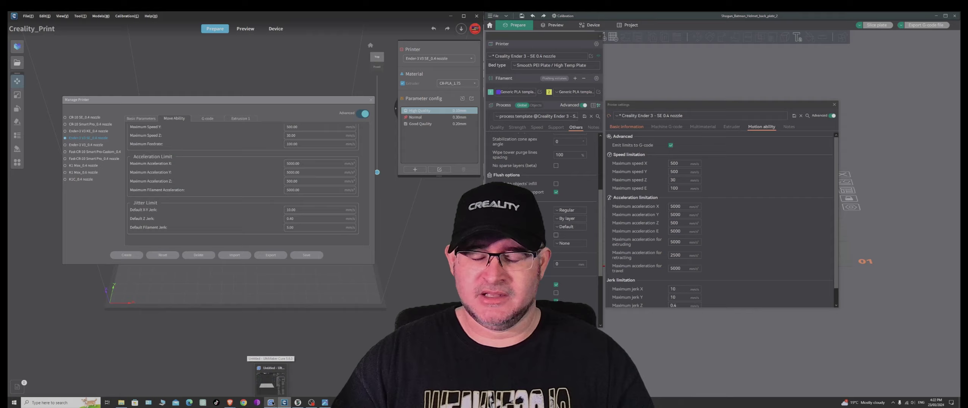
left_click(271, 403)
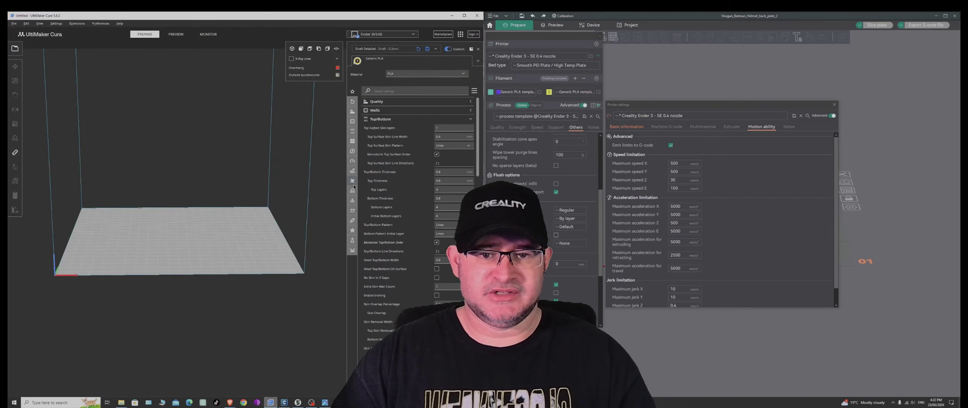
left_click(471, 120)
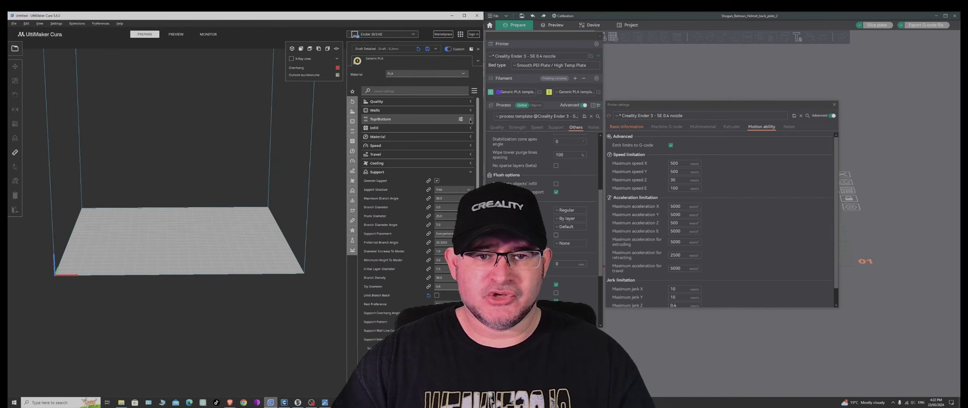
left_click(452, 146)
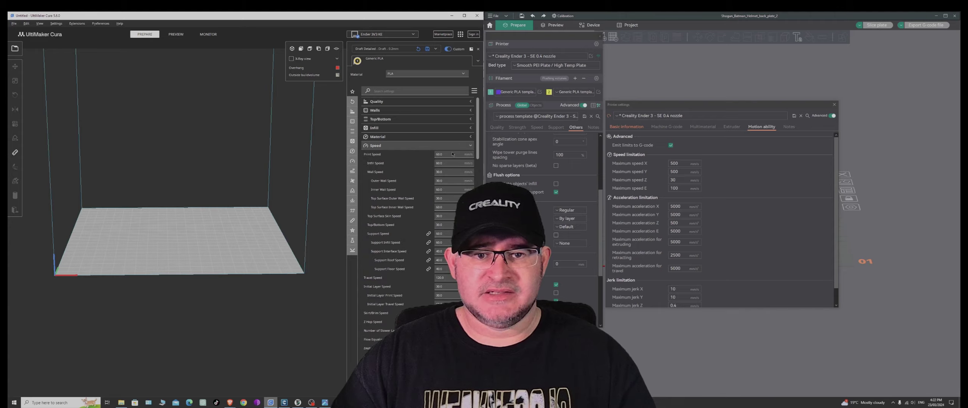
scroll(444, 230, "down", 8)
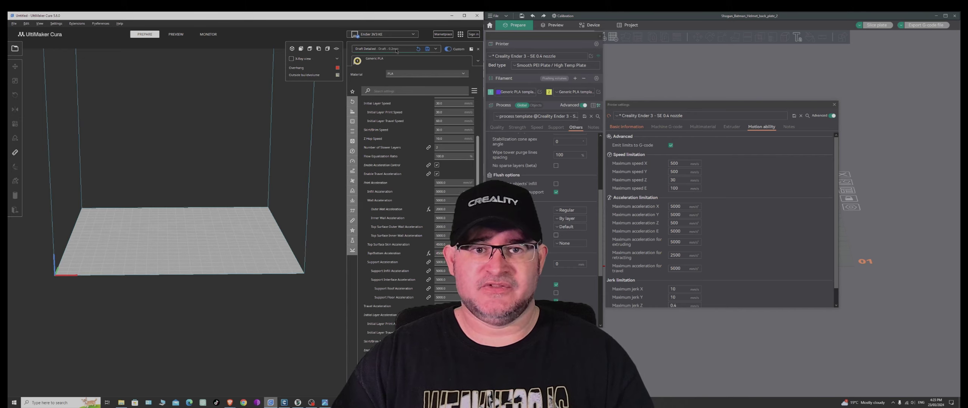
Step: Select the Creality Ender 3 V3 SE printer in Cura, examine its acceleration values, and return to Creality Print
left_click(412, 35)
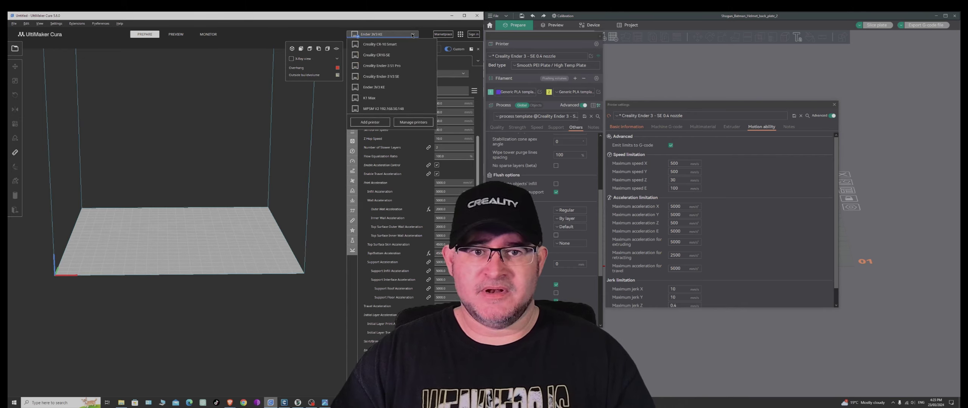
left_click(403, 79)
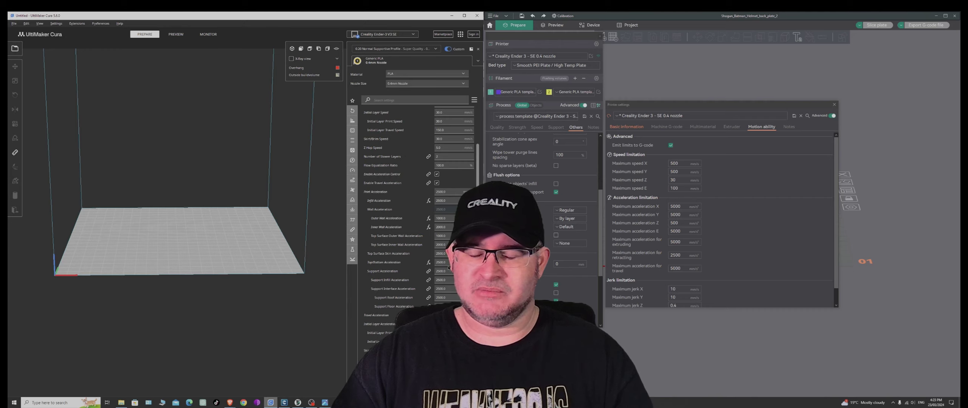
mouse_move(453, 218)
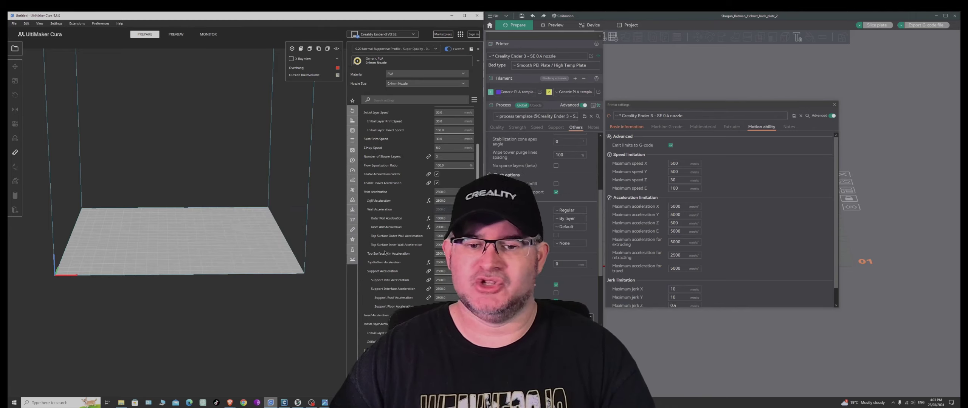
mouse_move(446, 254)
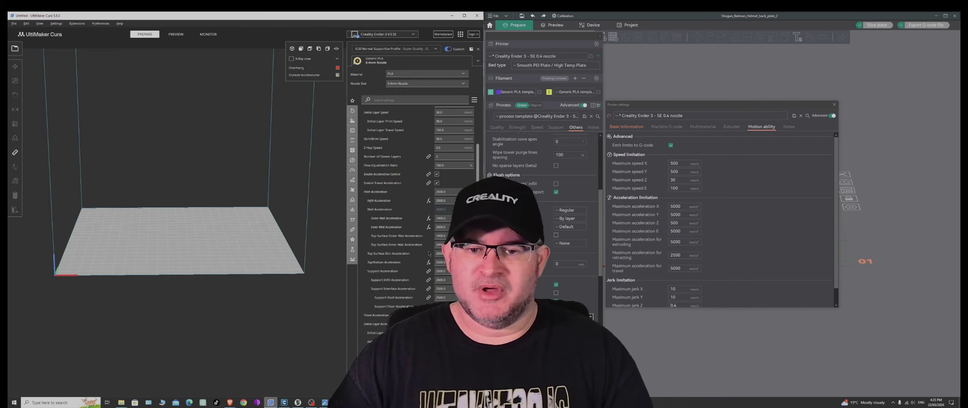
left_click(451, 17)
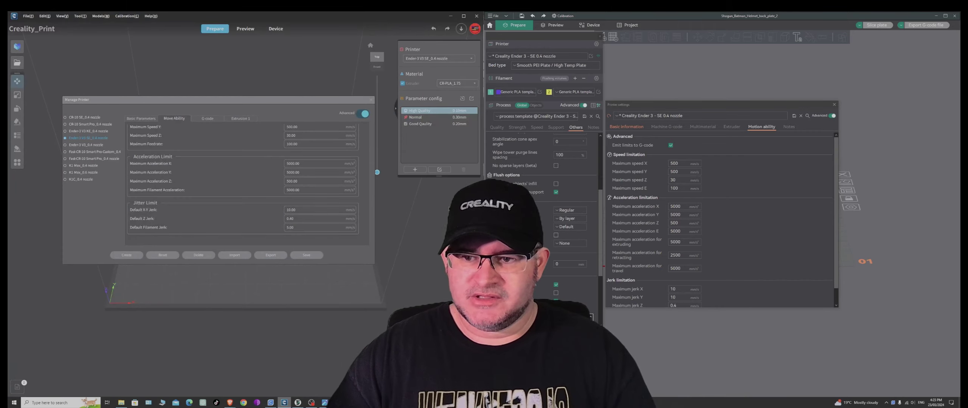
Step: Recheck the new printer's motion limits in OrcaSlicer and compare its extruder settings with Creality Print's extruder parameters
scroll(739, 190, "down", 1)
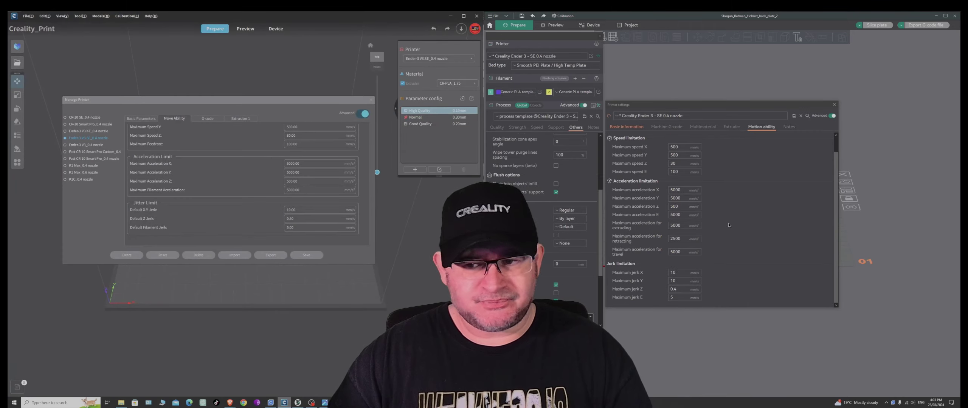
scroll(729, 223, "up", 1)
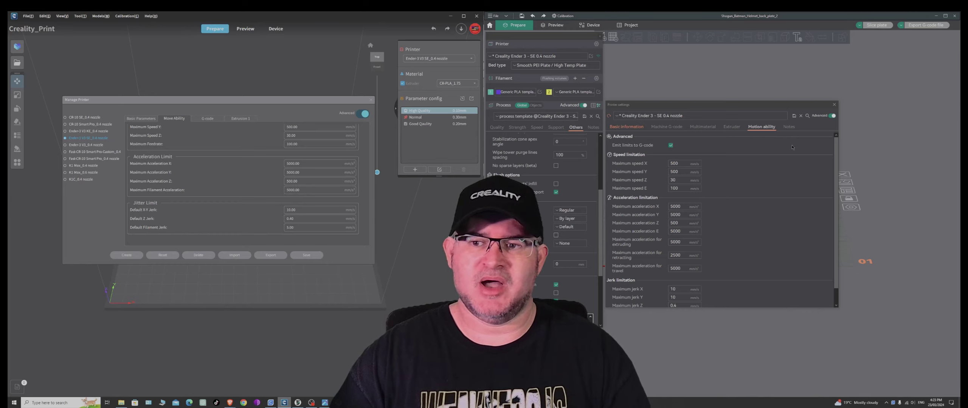
left_click(732, 127)
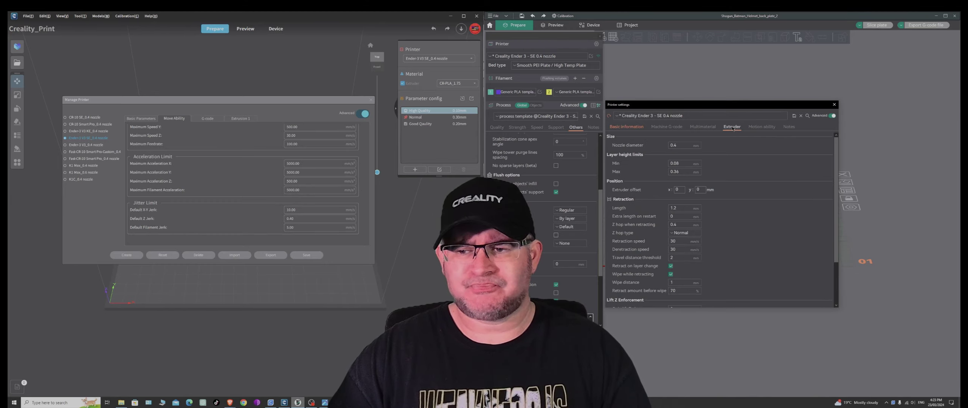
left_click(703, 127)
left_click(762, 128)
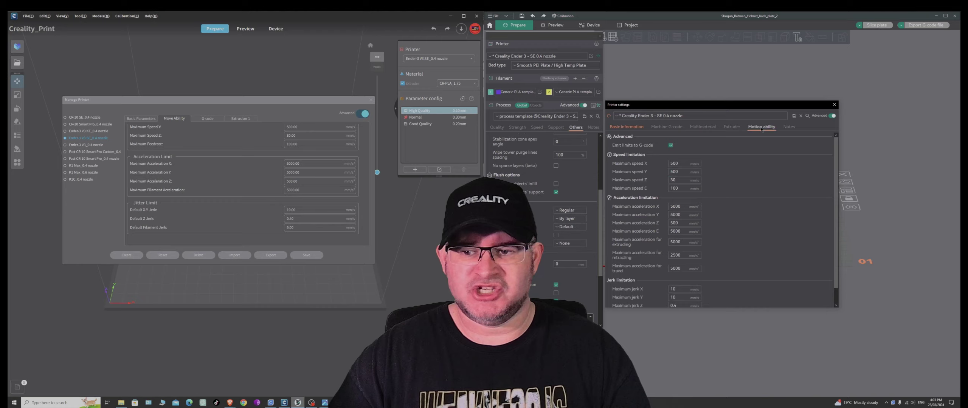
left_click(676, 128)
left_click(244, 119)
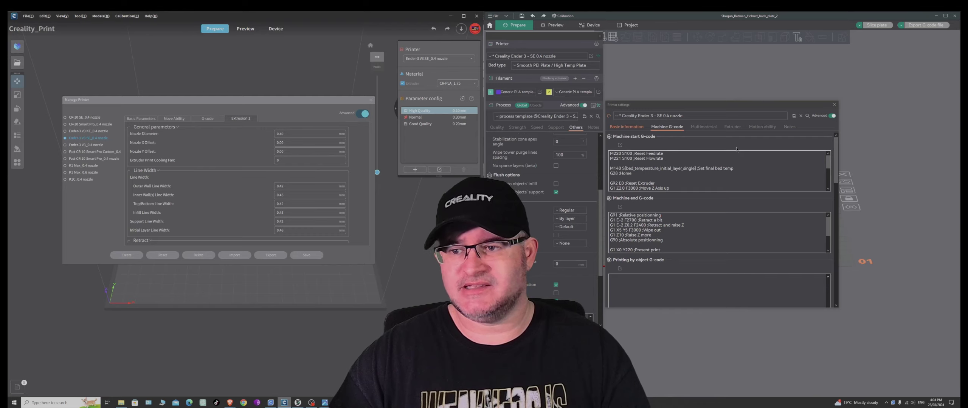
left_click(732, 127)
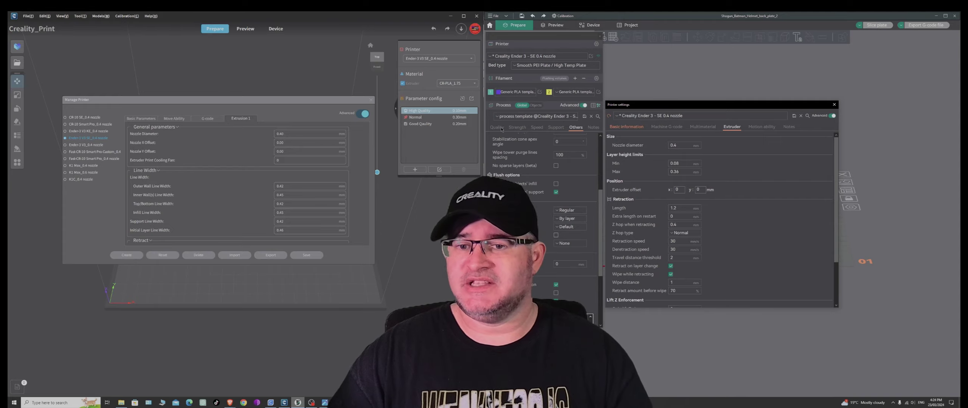
Step: Close the printer settings and set the support line width to 0.42 in the process profile's Quality settings
left_click(834, 106)
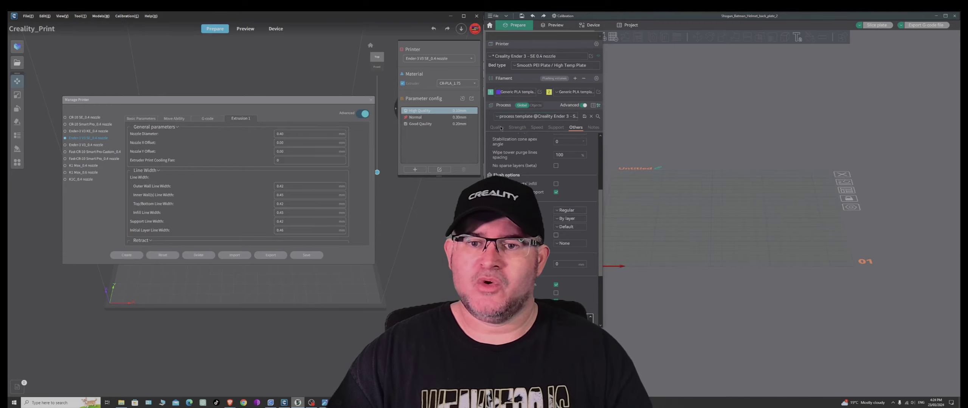
scroll(500, 172, "up", 5)
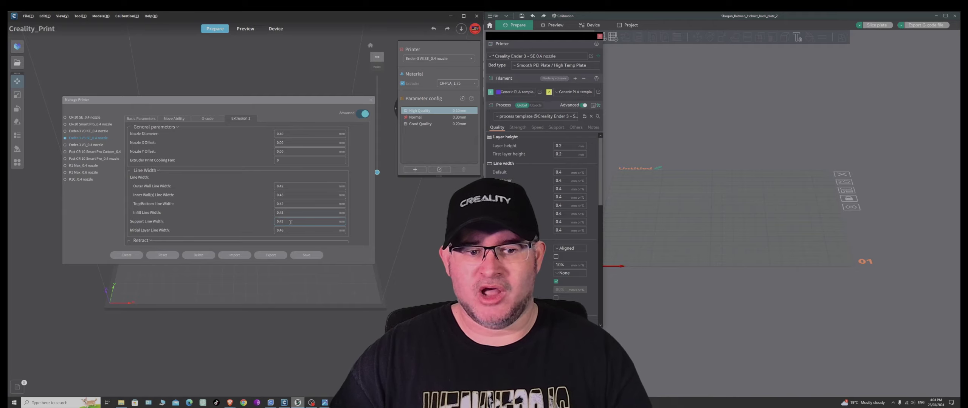
left_click(566, 231)
type("2")
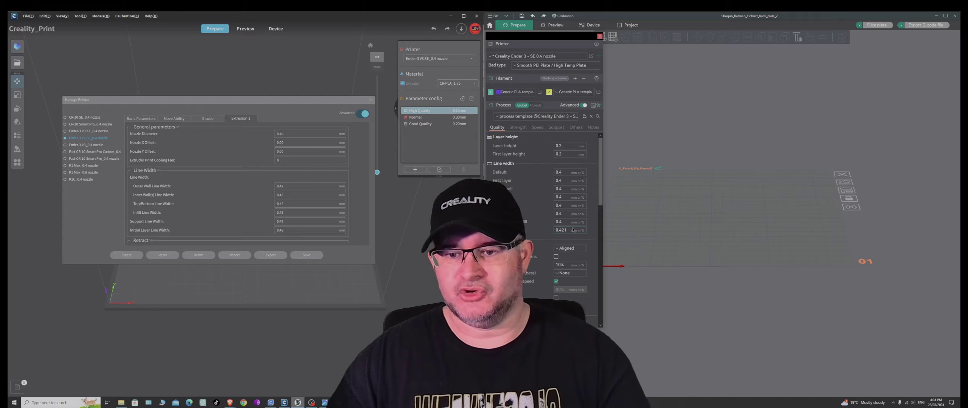
key("Return")
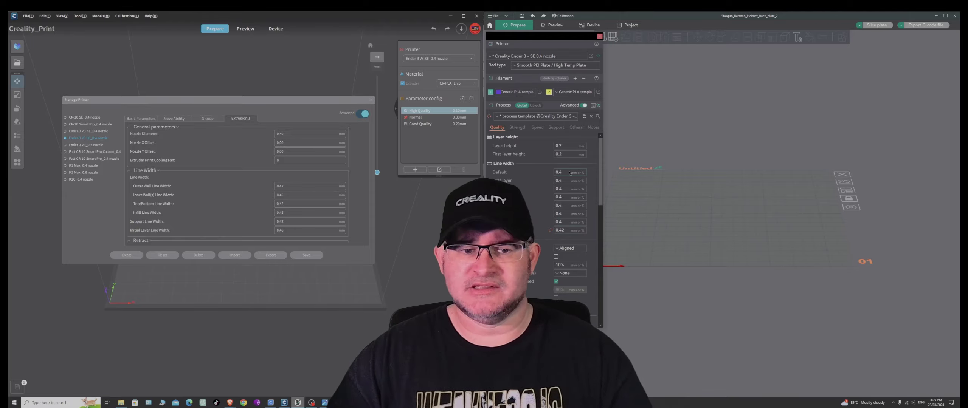
Step: Set the line widths to 0.42 for outer wall and top surface, and 0.44 for inner wall and first layer
left_click(565, 191)
type("2")
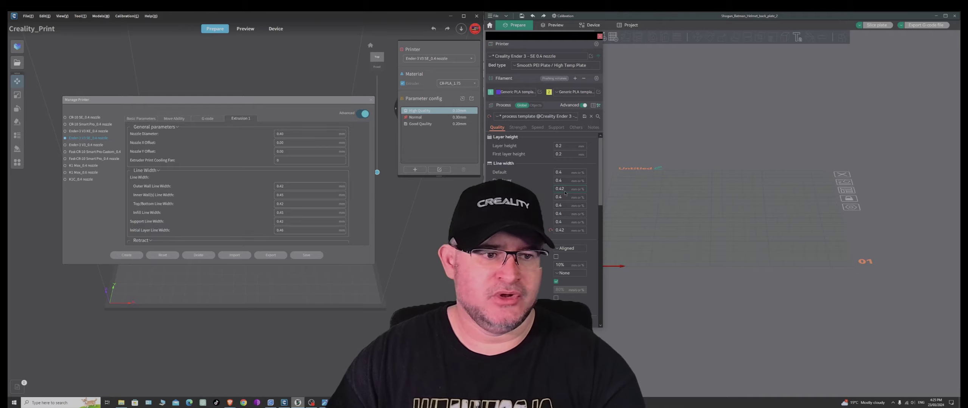
left_click(565, 198)
type("4")
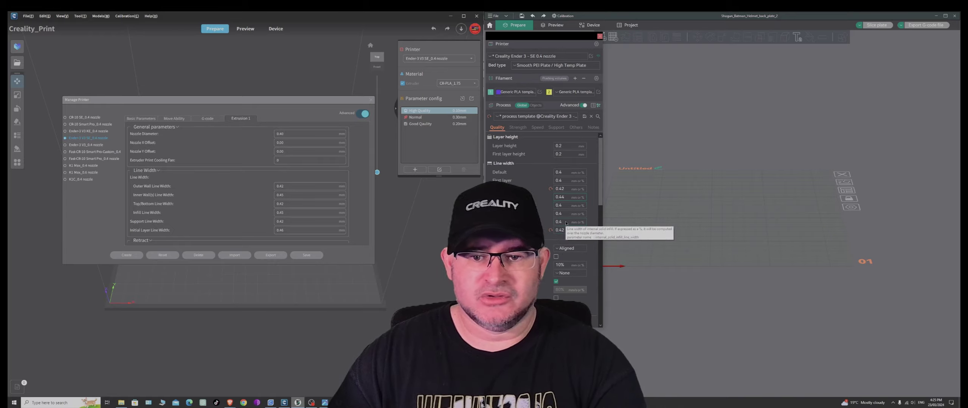
left_click(564, 182)
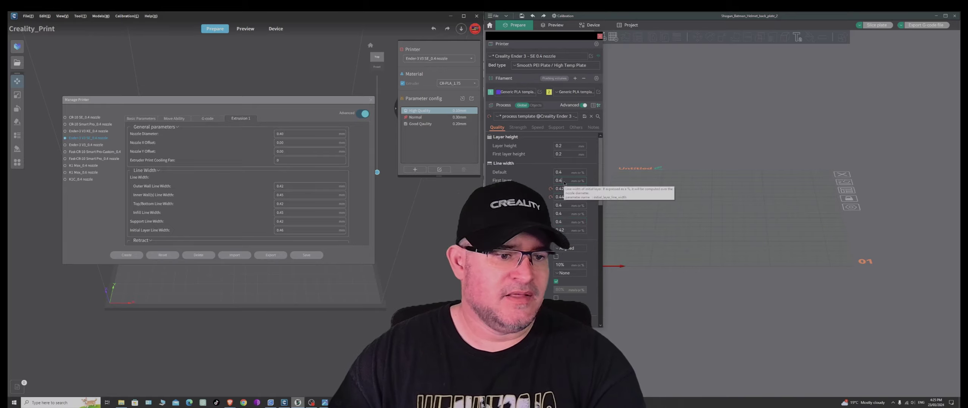
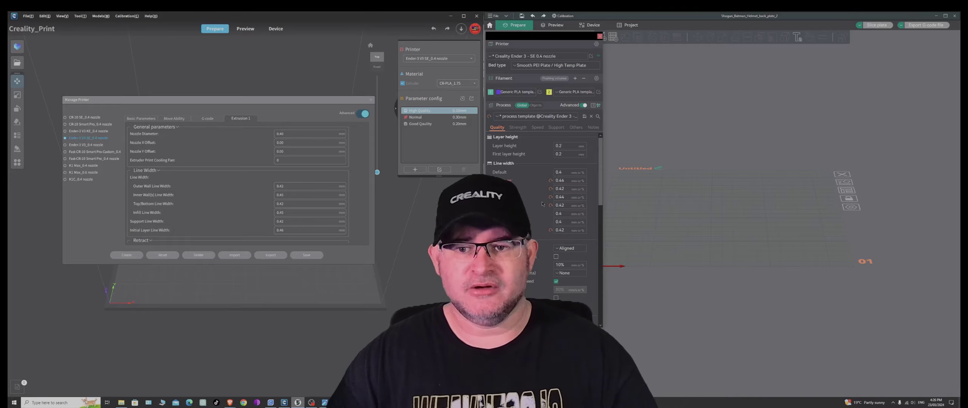
Step: Save the process profile as "0.2mm Standard Creality Ender 3 - SE 0.4 nozzle" and check it in the list of process profiles
left_click(584, 117)
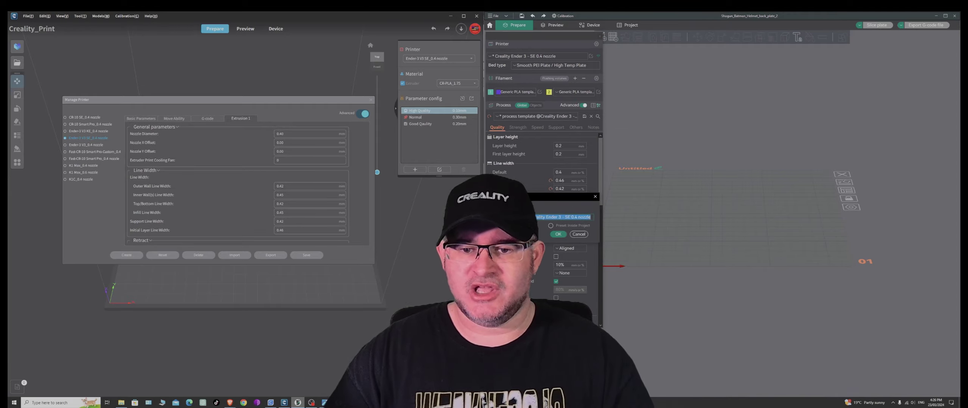
left_click(591, 218)
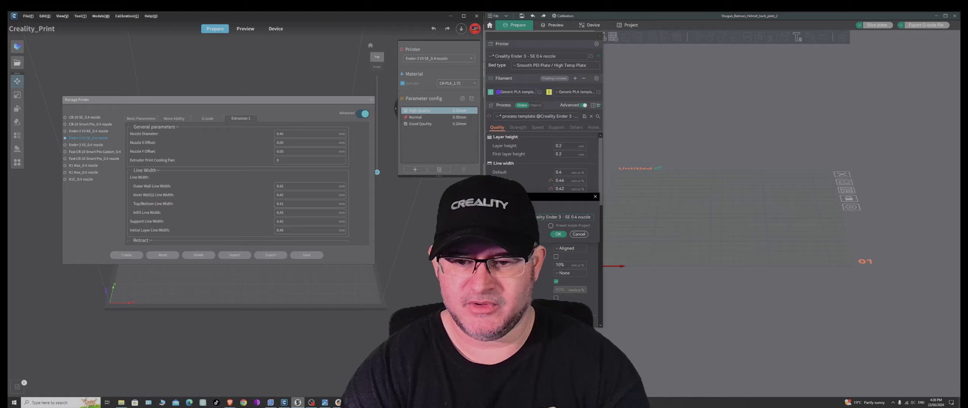
key("Home")
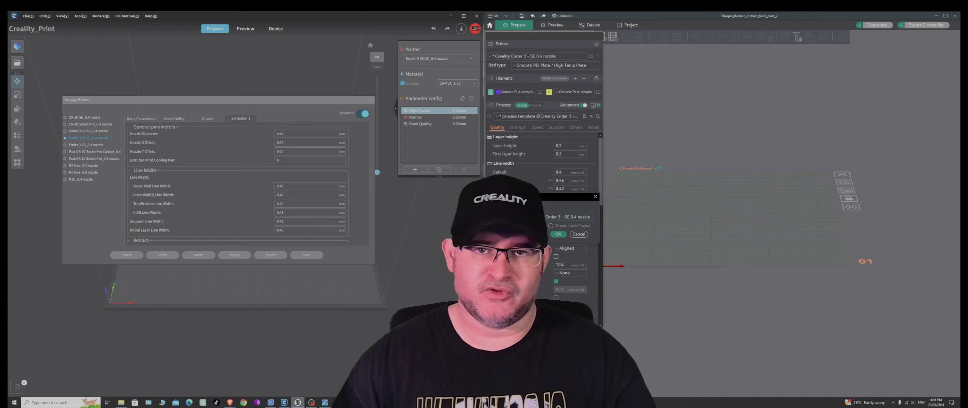
left_click(558, 235)
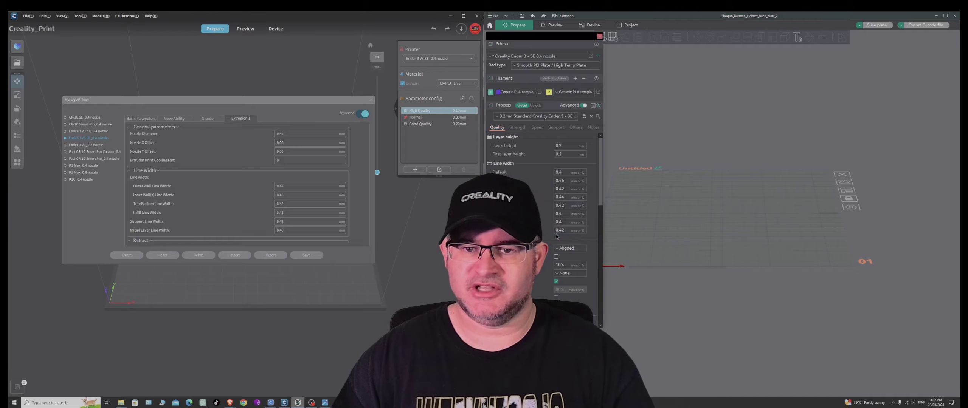
left_click(499, 118)
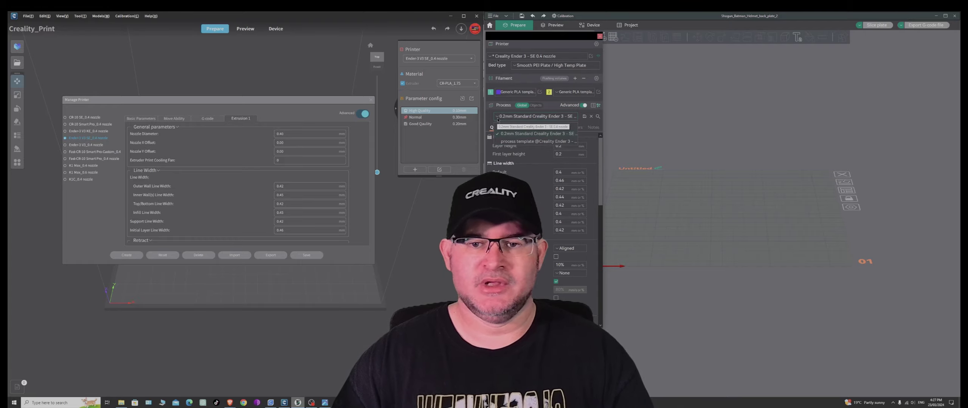
left_click(496, 119)
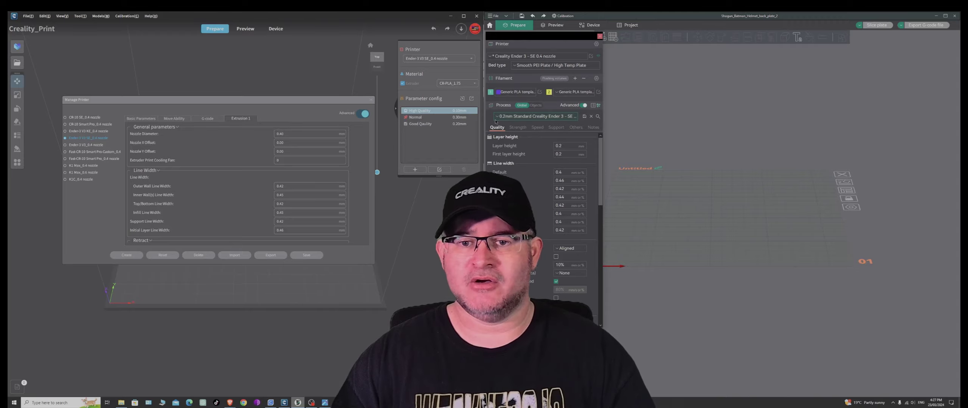